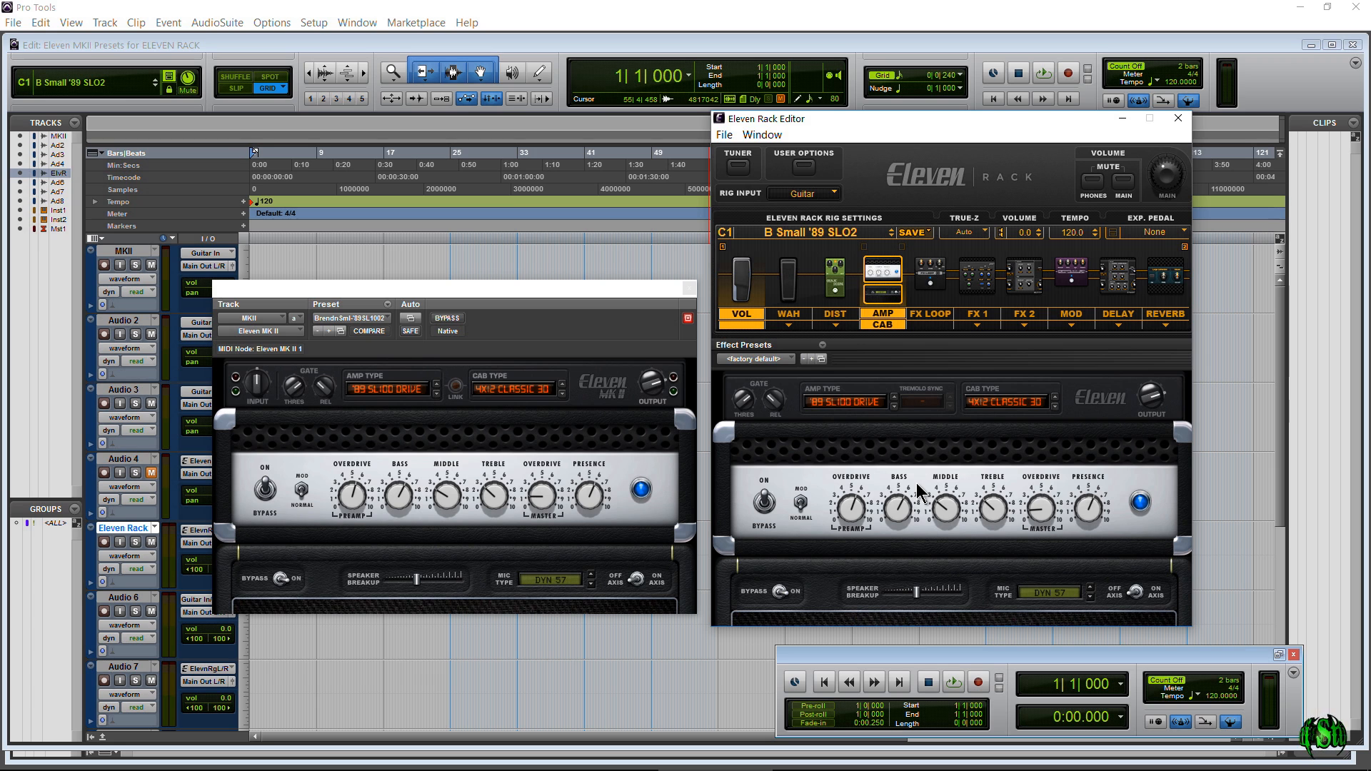
- Open the extracted 253 Eleven MKII Presets for Eleven Rack - BenoniStudio folder inside the Avid folder on MyBook 2 (G:)
drag(0, 100, 464, 132)
click(428, 330)
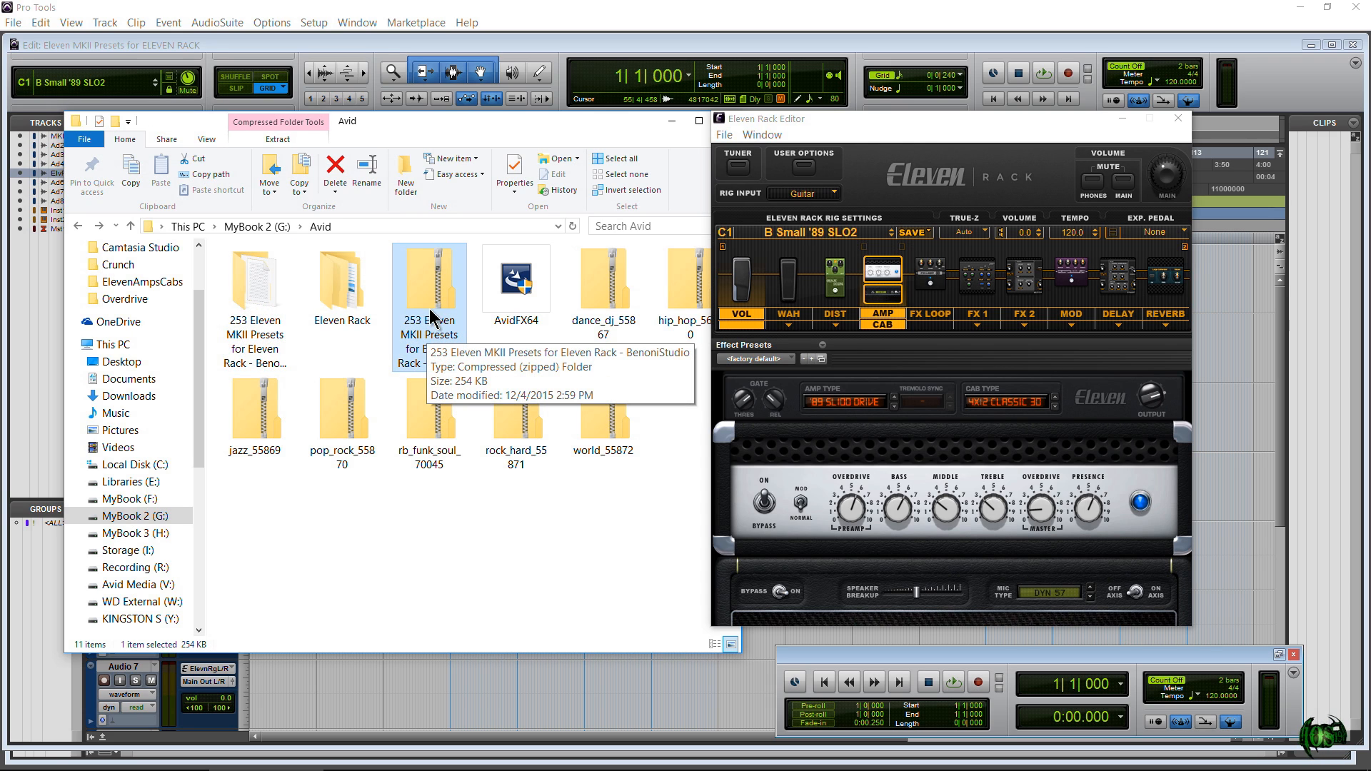
double_click(261, 306)
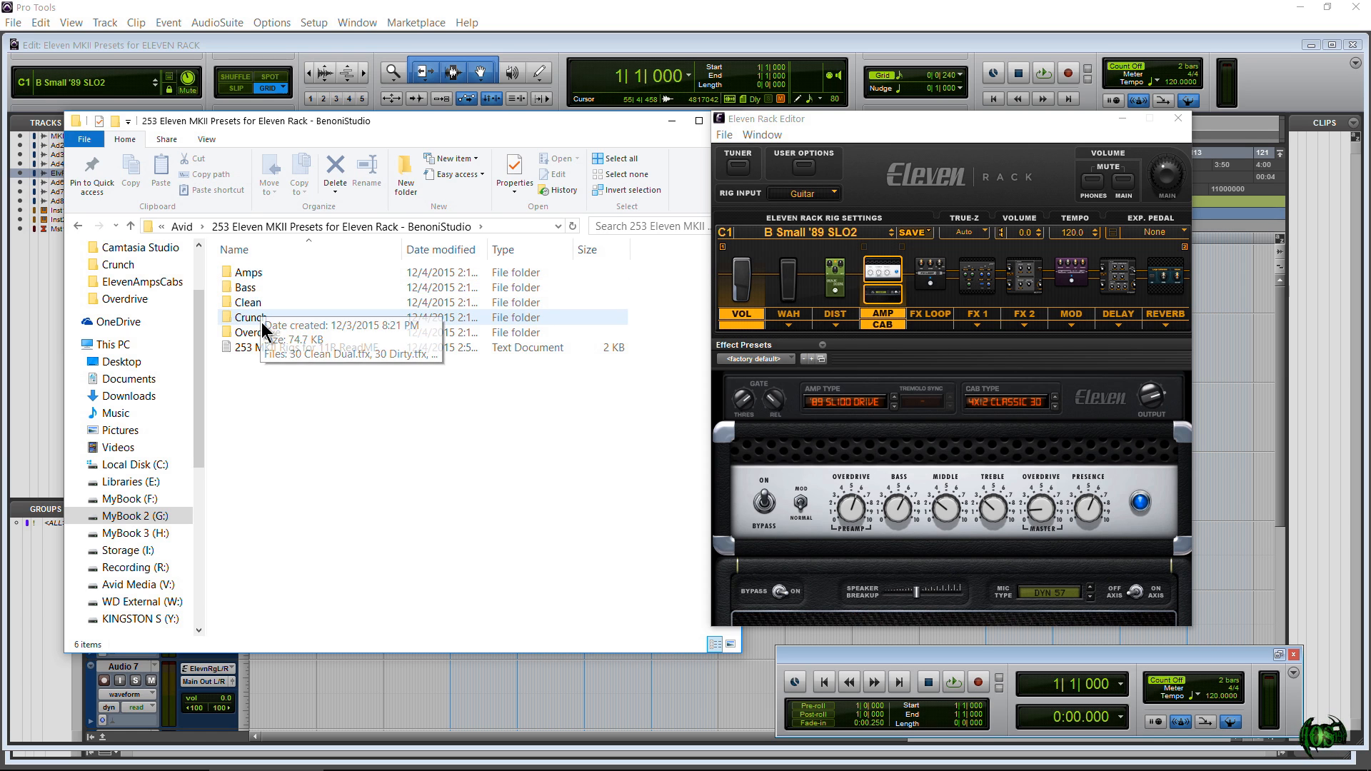
- Move the Eleven Rack Editor to the second monitor and place the presets folder beside the Plug-In Settings Eleven folder
drag(383, 135, 715, 137)
drag(0, 90, 466, 114)
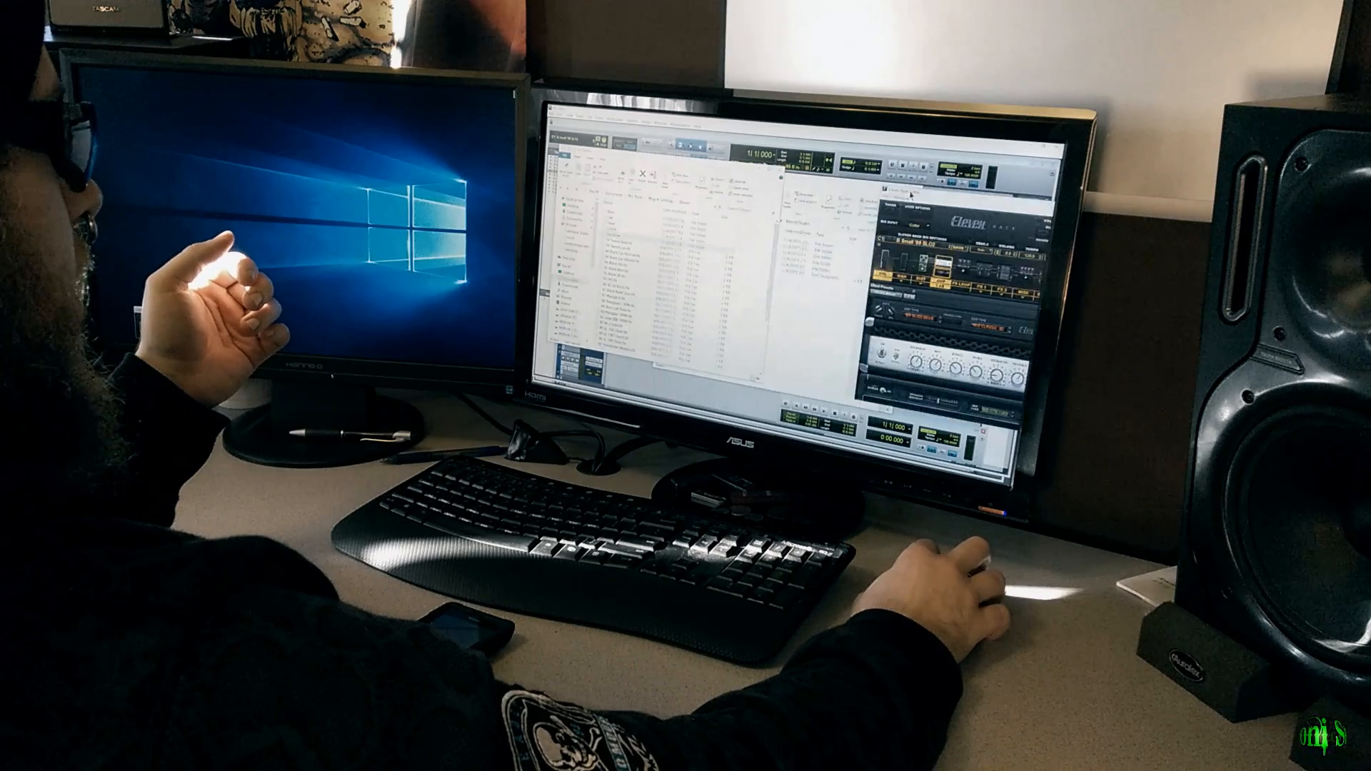
drag(785, 118, 0, 119)
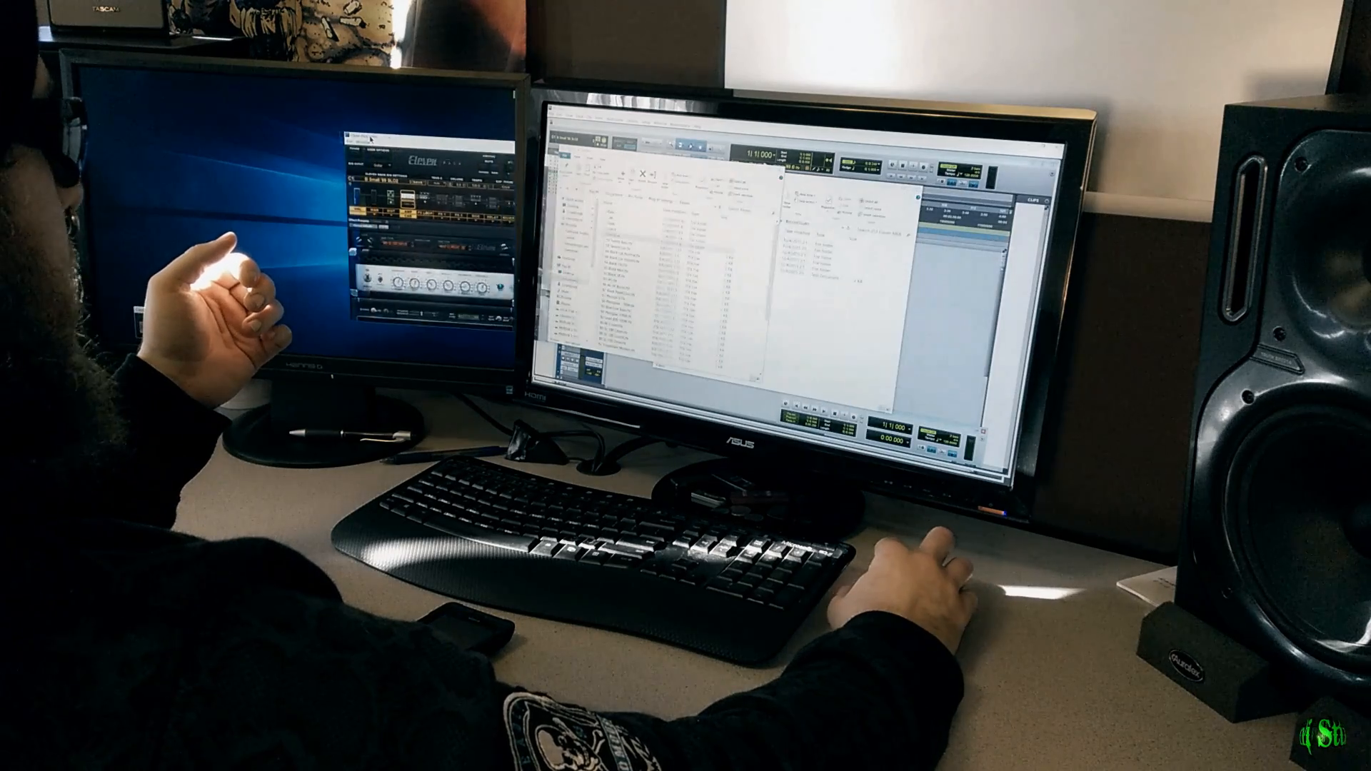
drag(794, 181, 924, 192)
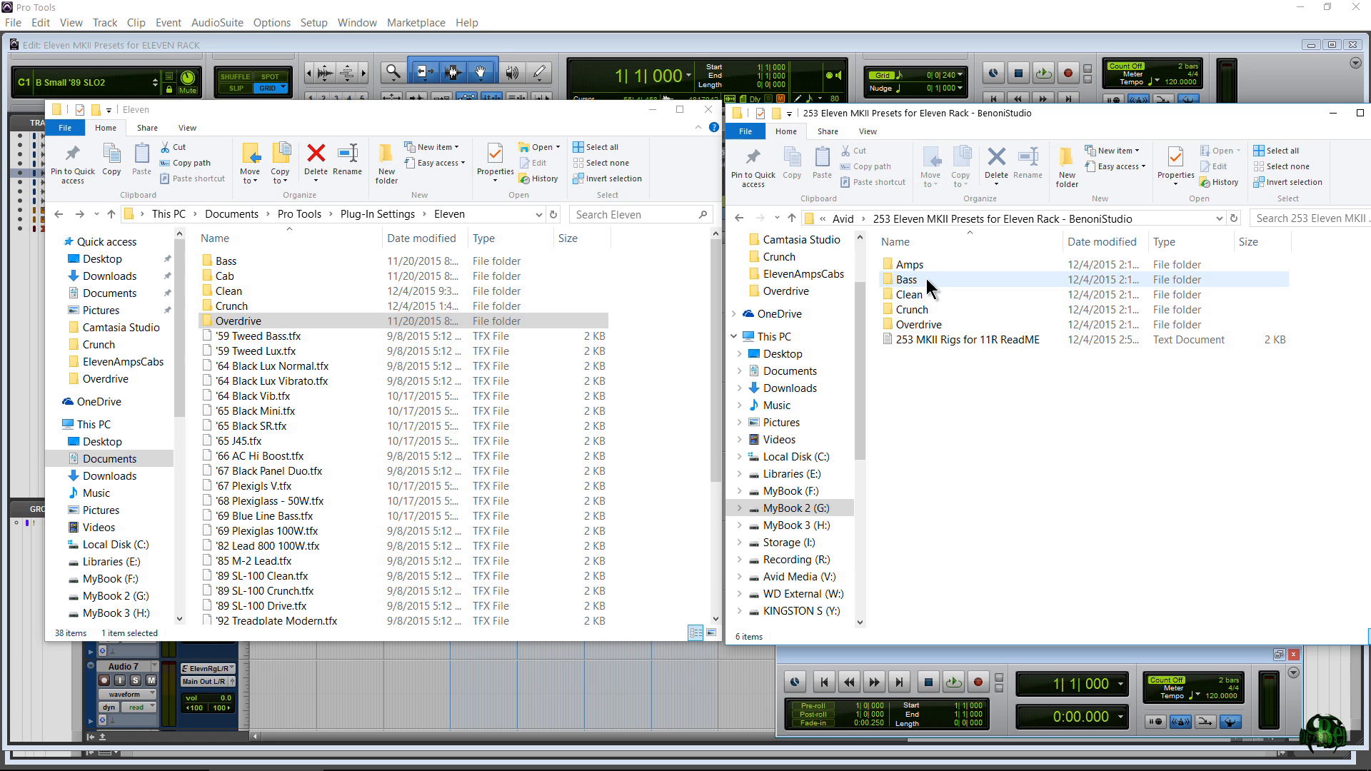
- Select the Amps folder, clear the Eleven folder window off the Eleven MK II plug-in, and examine the plug-in's preset list
click(919, 270)
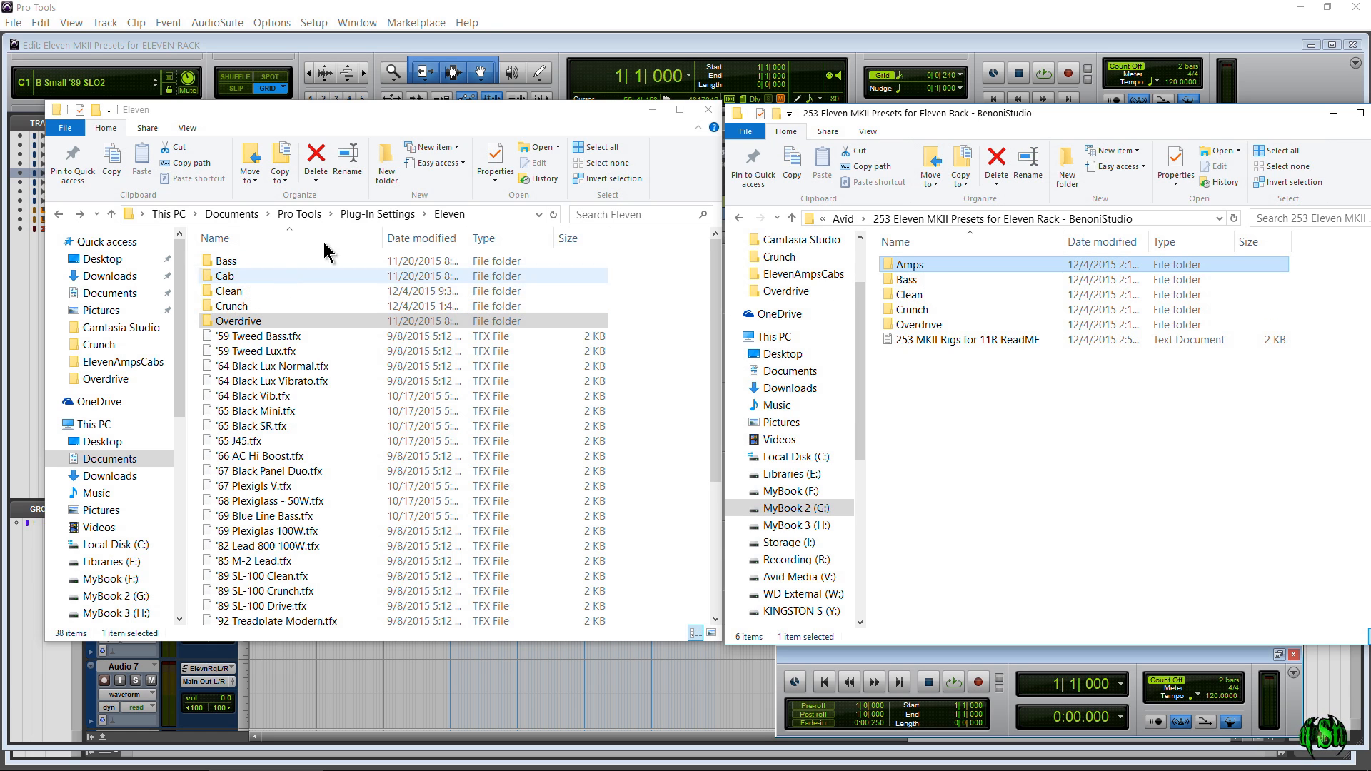
drag(527, 110, 0, 110)
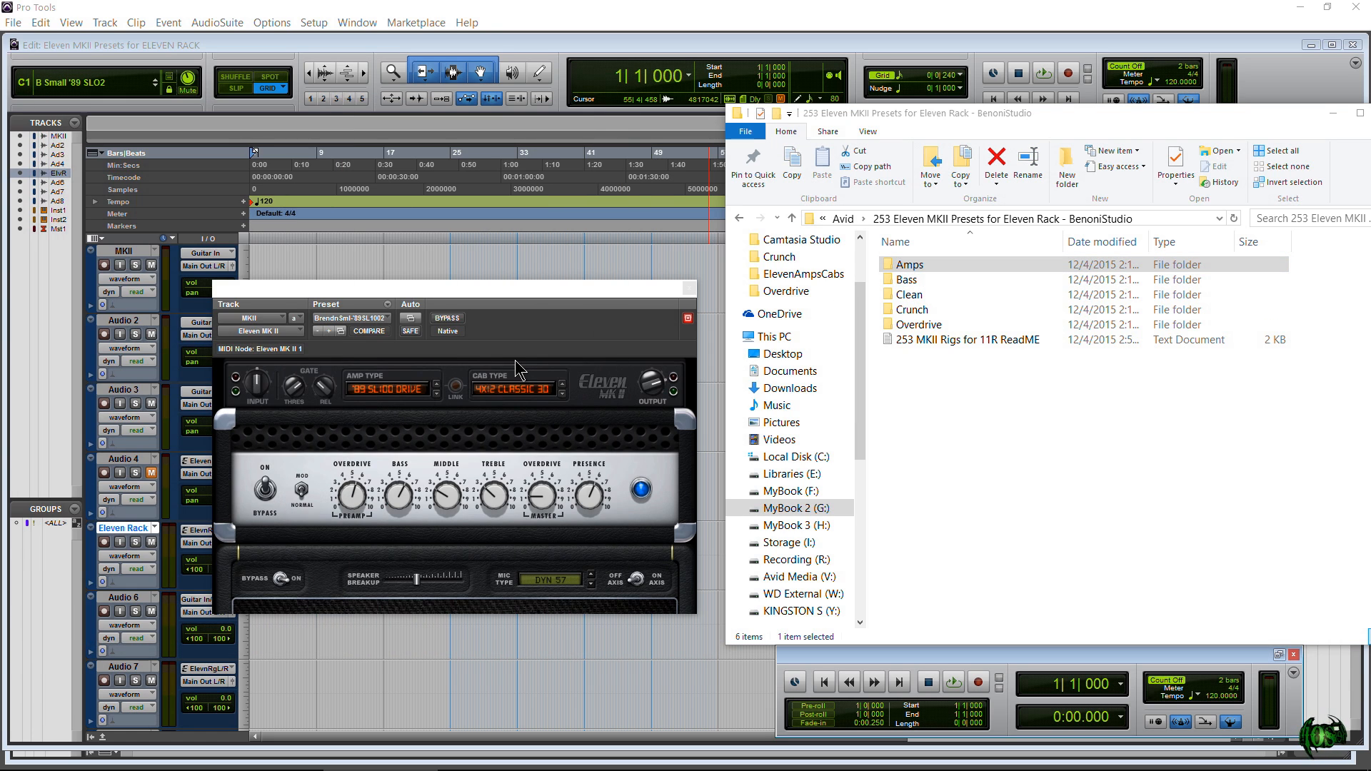
click(377, 320)
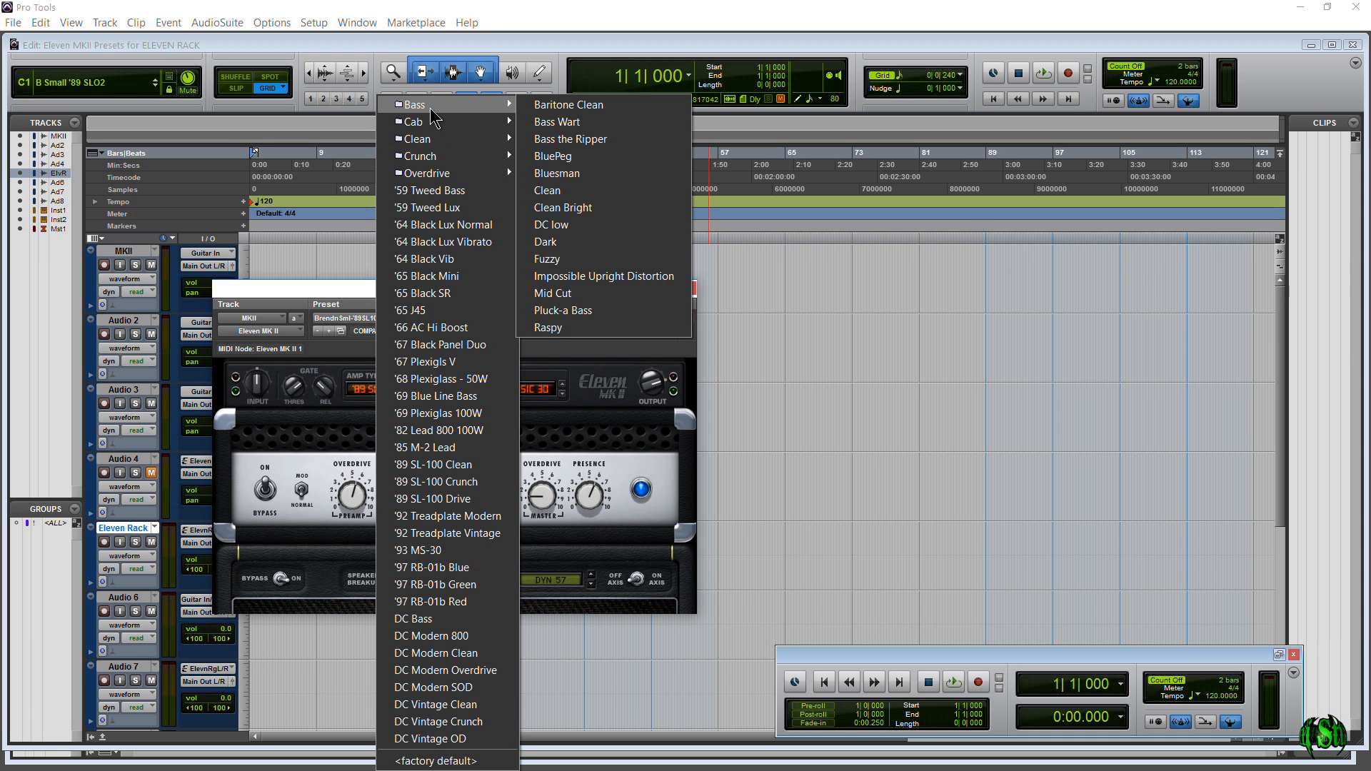
mouse_move(438, 137)
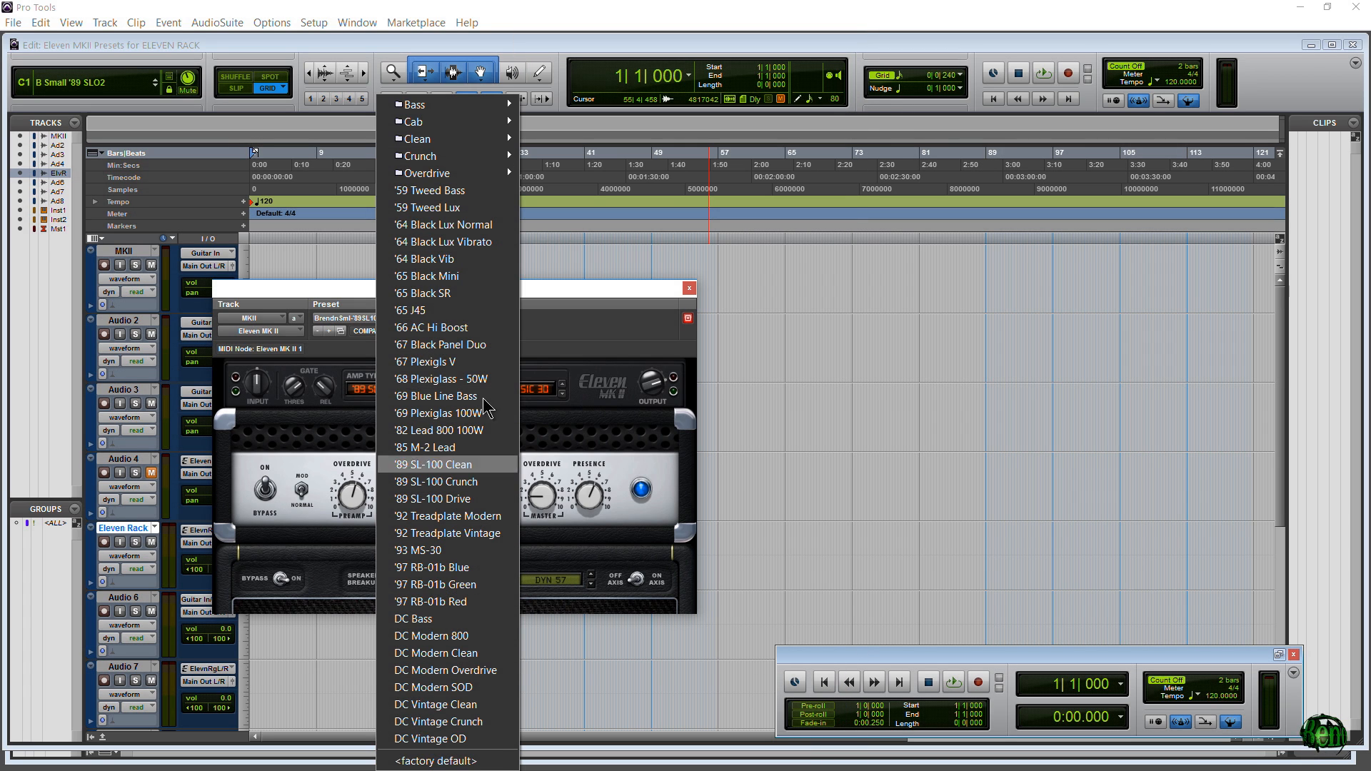
click(533, 289)
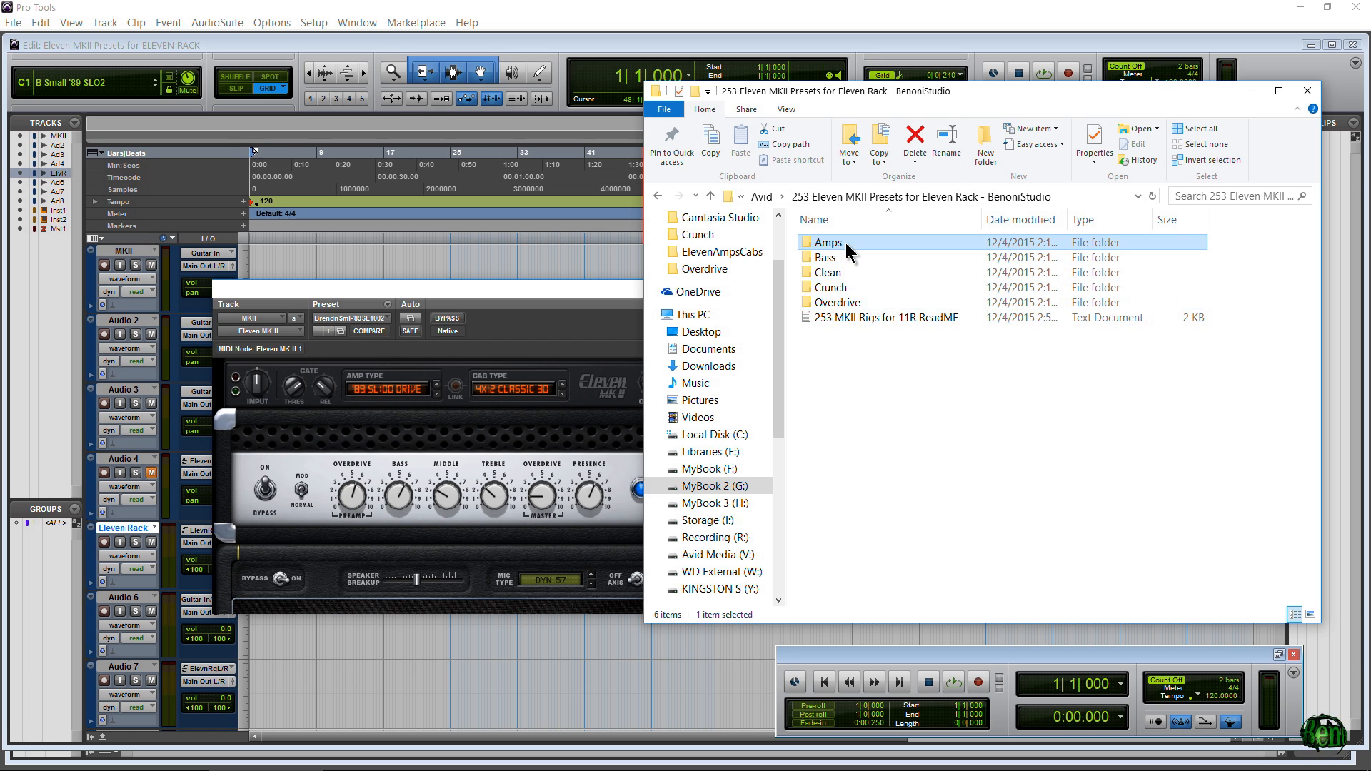
- Open the Amps folder in the preset pack and compare its rigs with the amp presets listed in the Eleven MK II plug-in
double_click(840, 243)
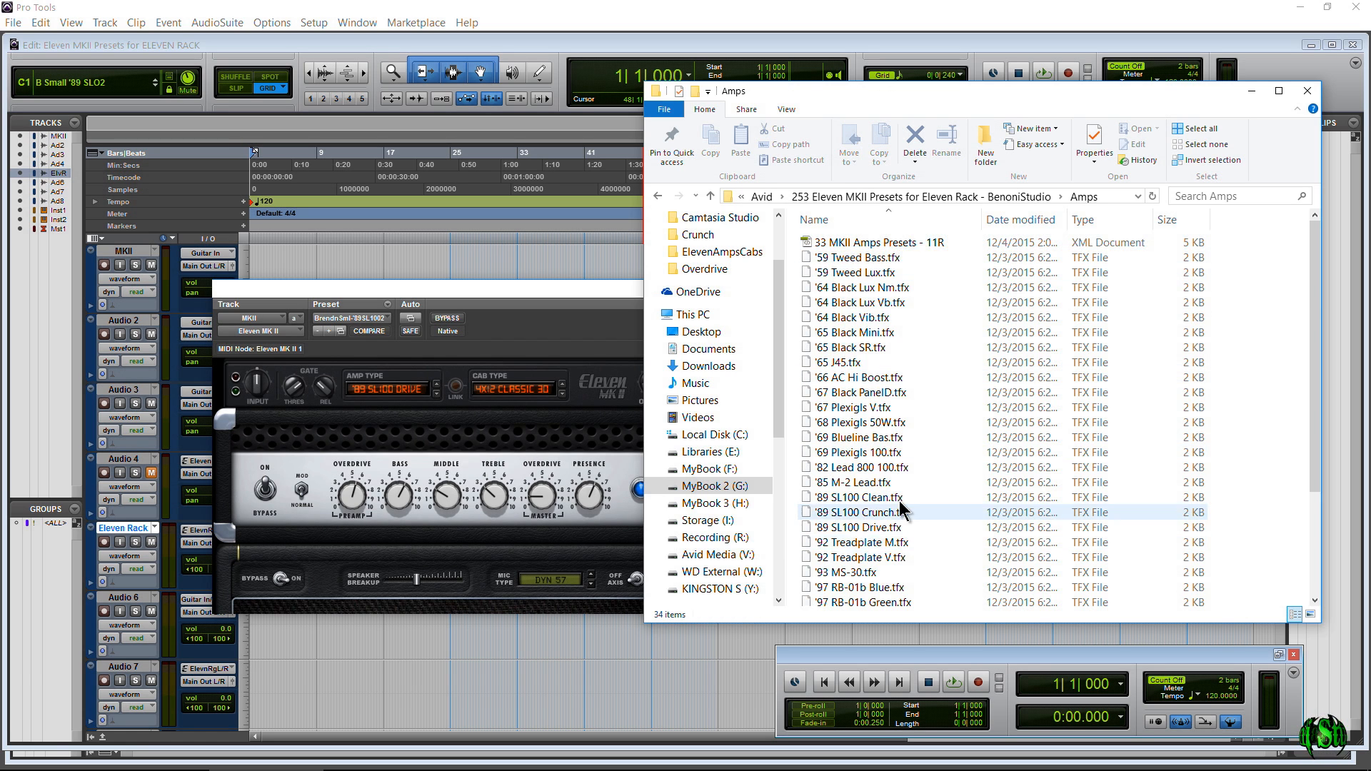
scroll(901, 509, up, 3)
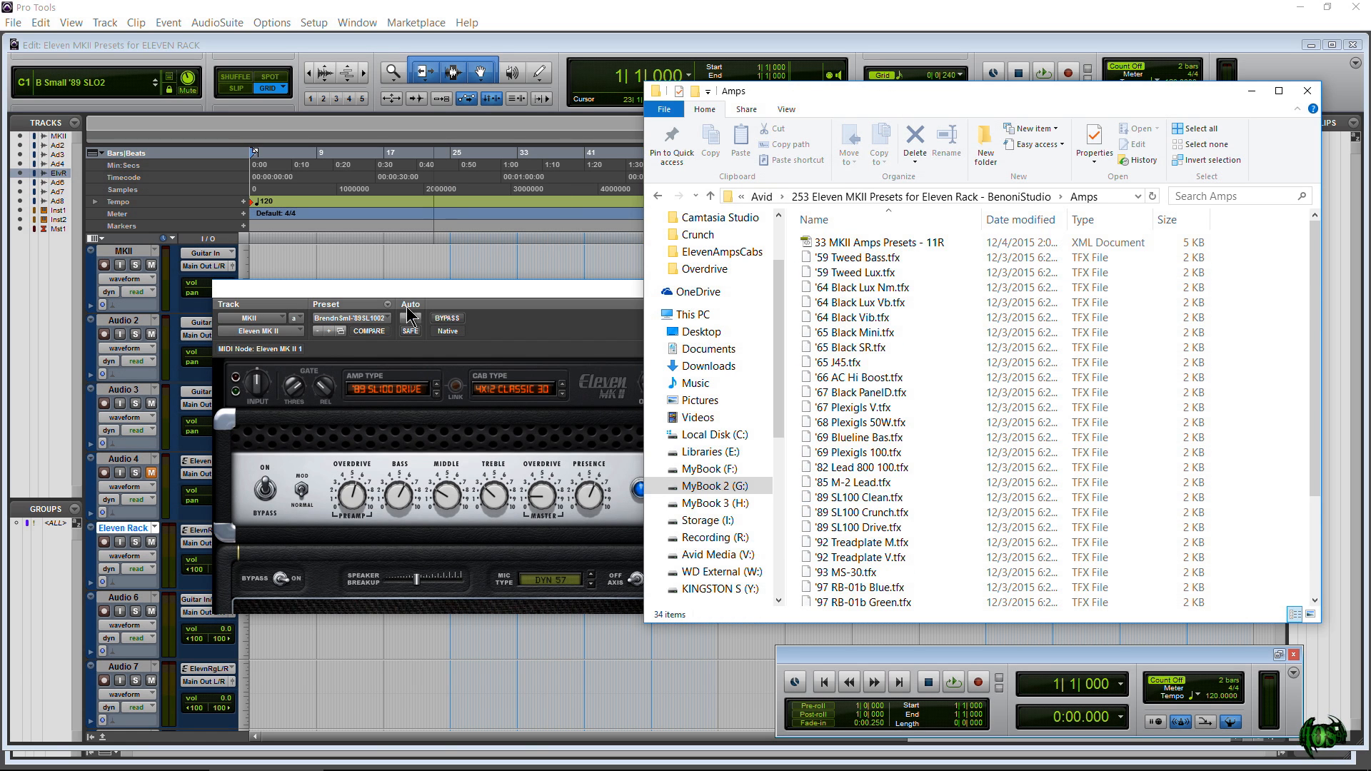
click(383, 317)
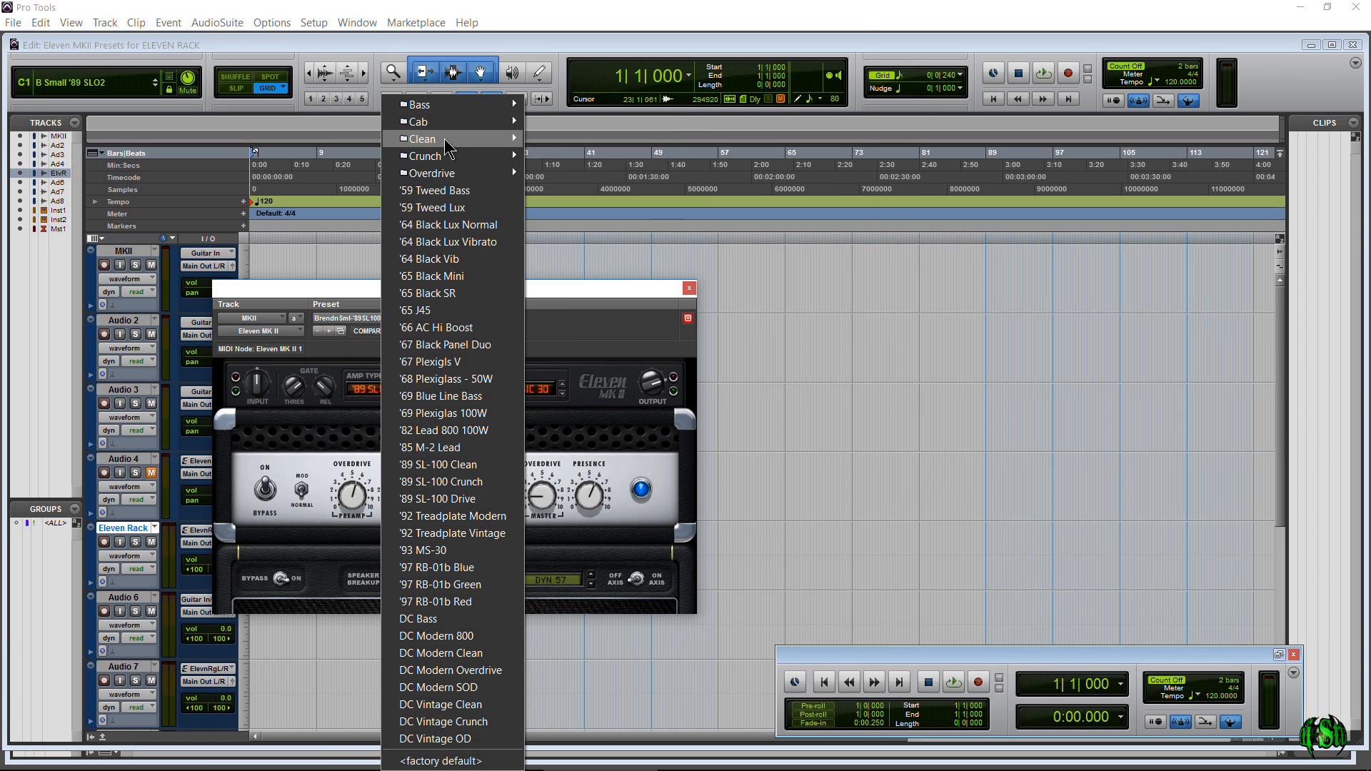
mouse_move(444, 173)
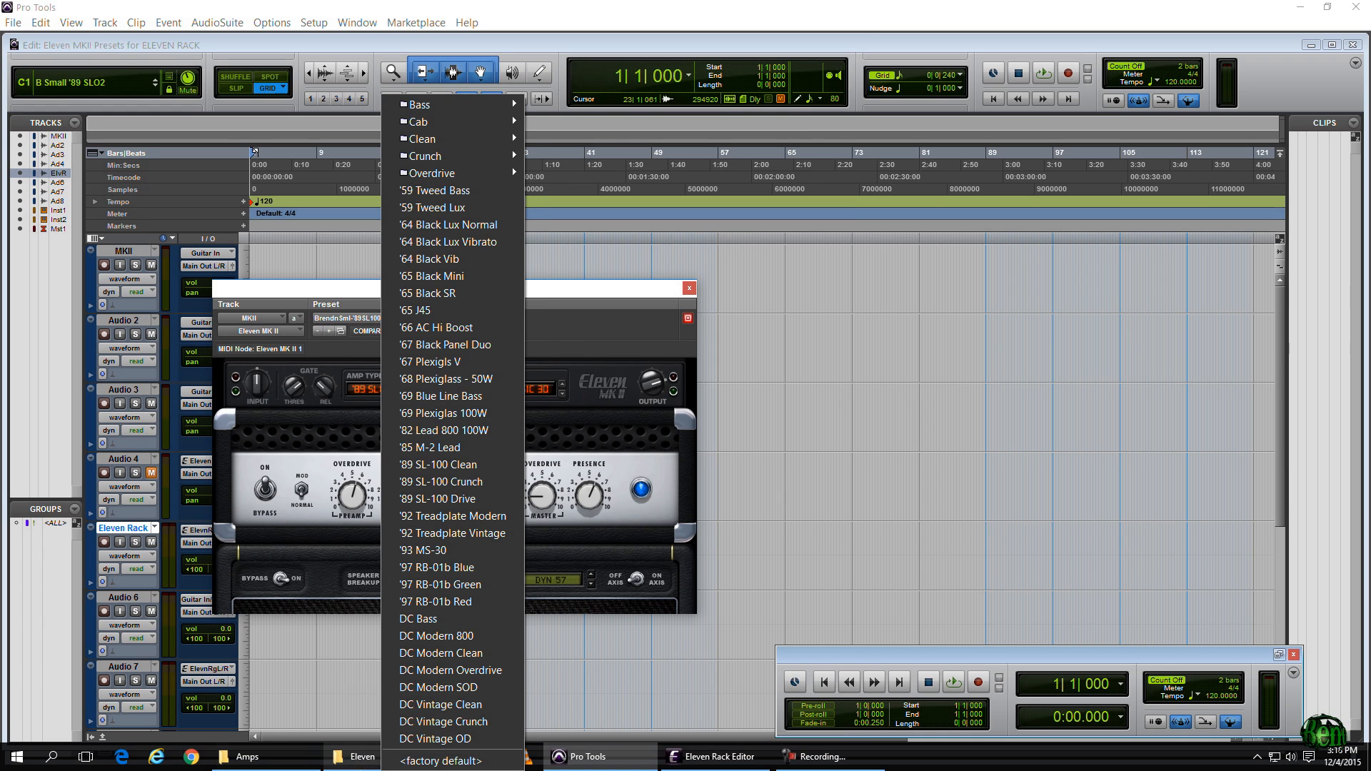
click(364, 764)
click(357, 763)
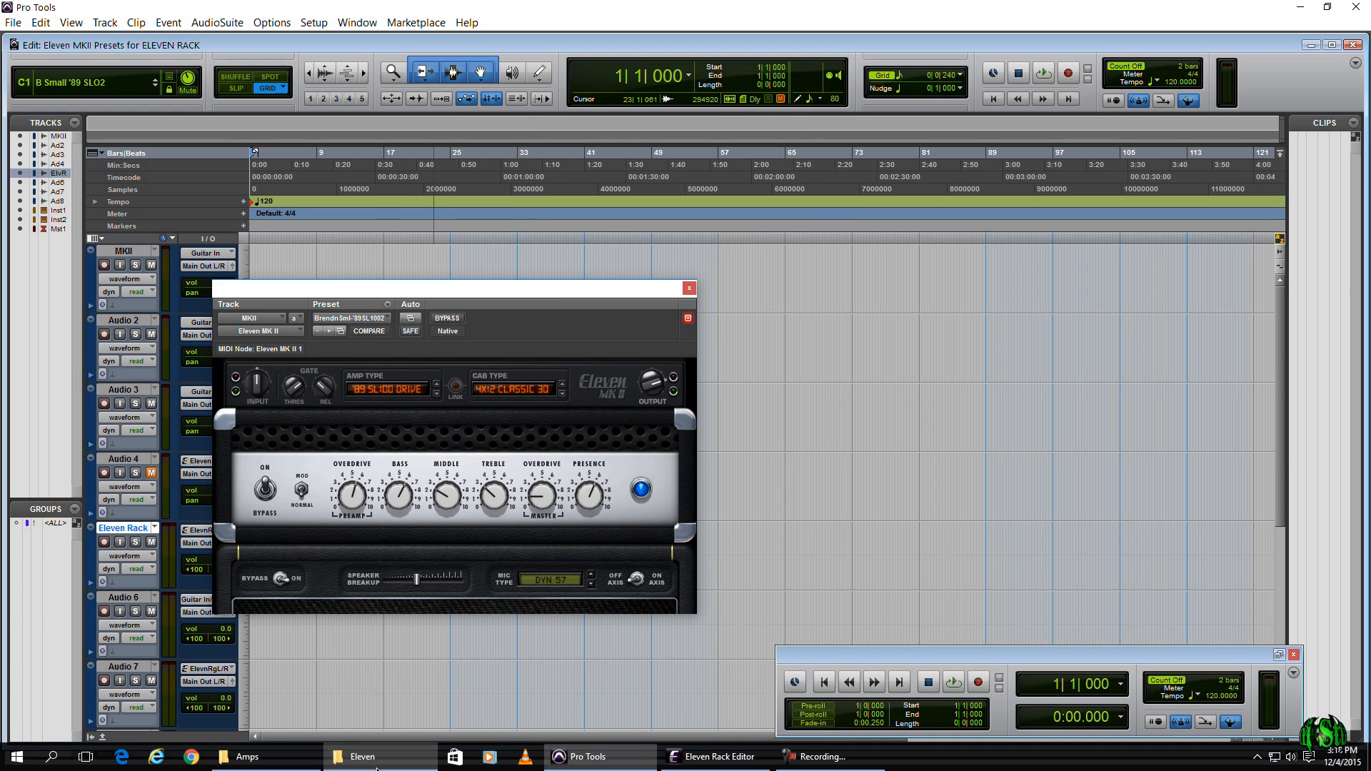
click(246, 757)
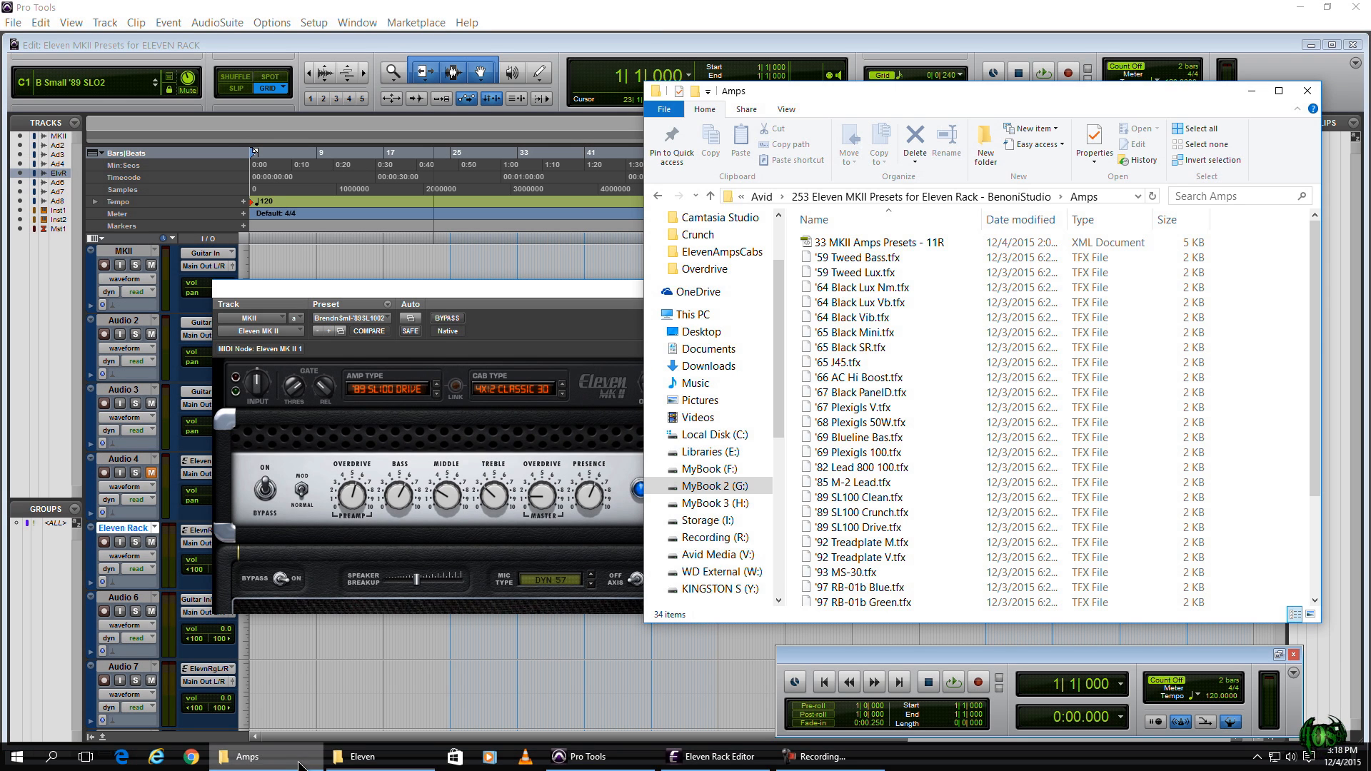
- Return to the main presets folder and go through its Bass, Clean, Crunch and Overdrive subfolders
click(657, 199)
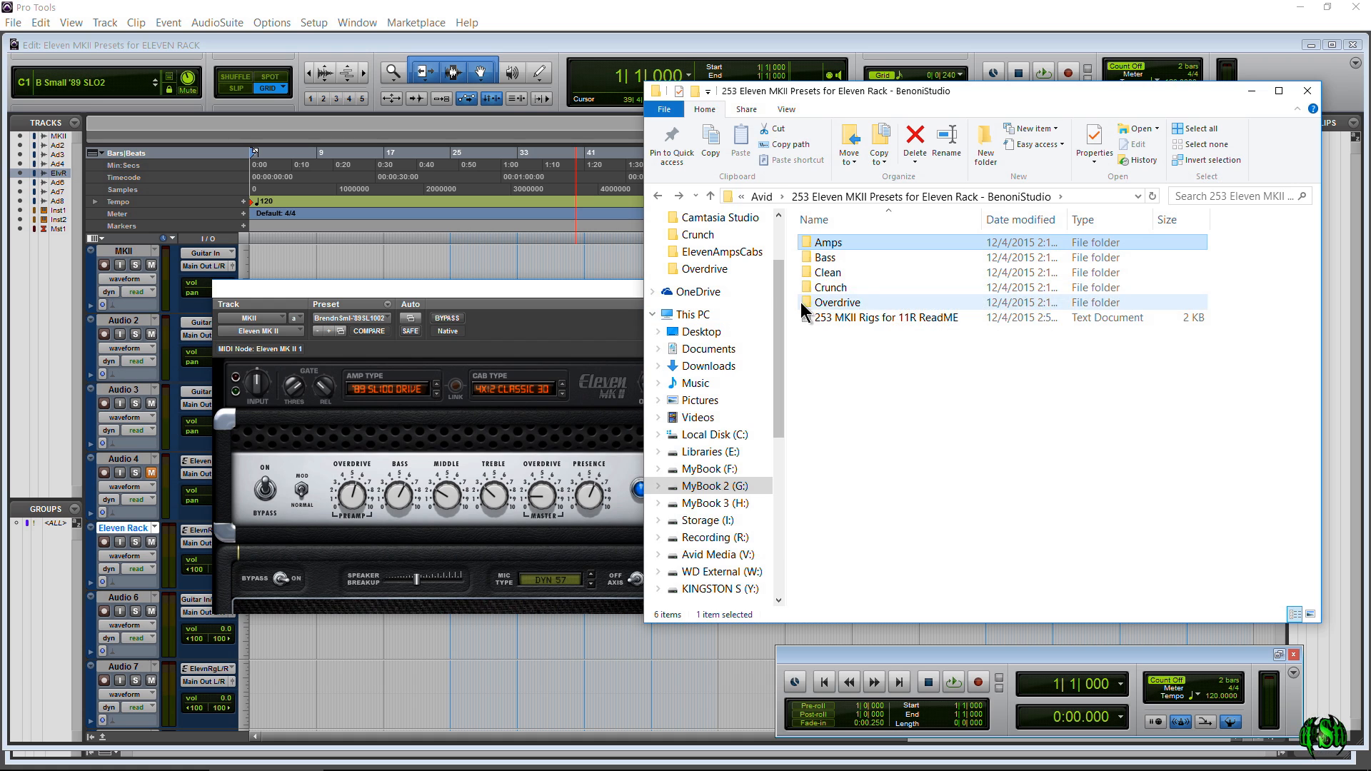
click(845, 256)
click(846, 274)
click(850, 289)
click(854, 305)
- Compare the Bass folders of the plug-in settings and the preset pack side by side, and examine the pack's XML file
drag(0, 112, 598, 122)
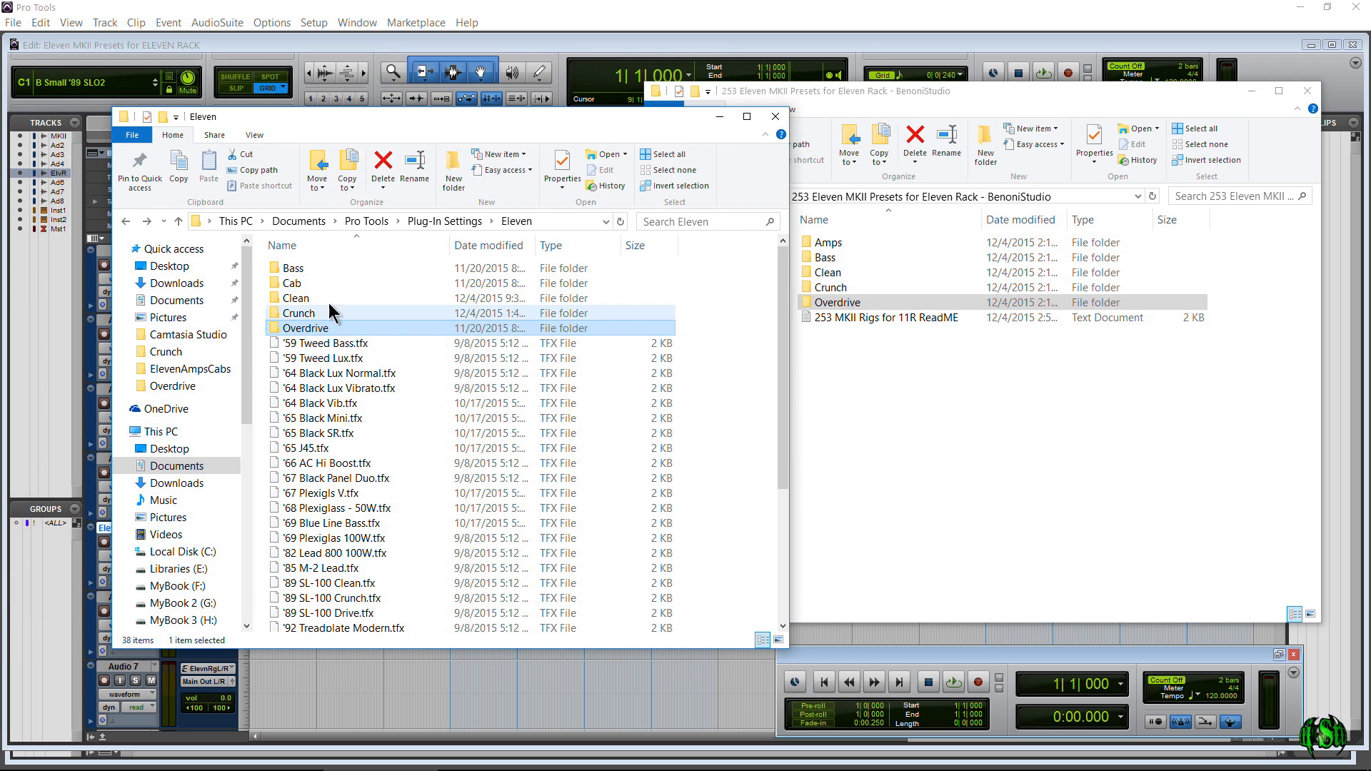
double_click(297, 269)
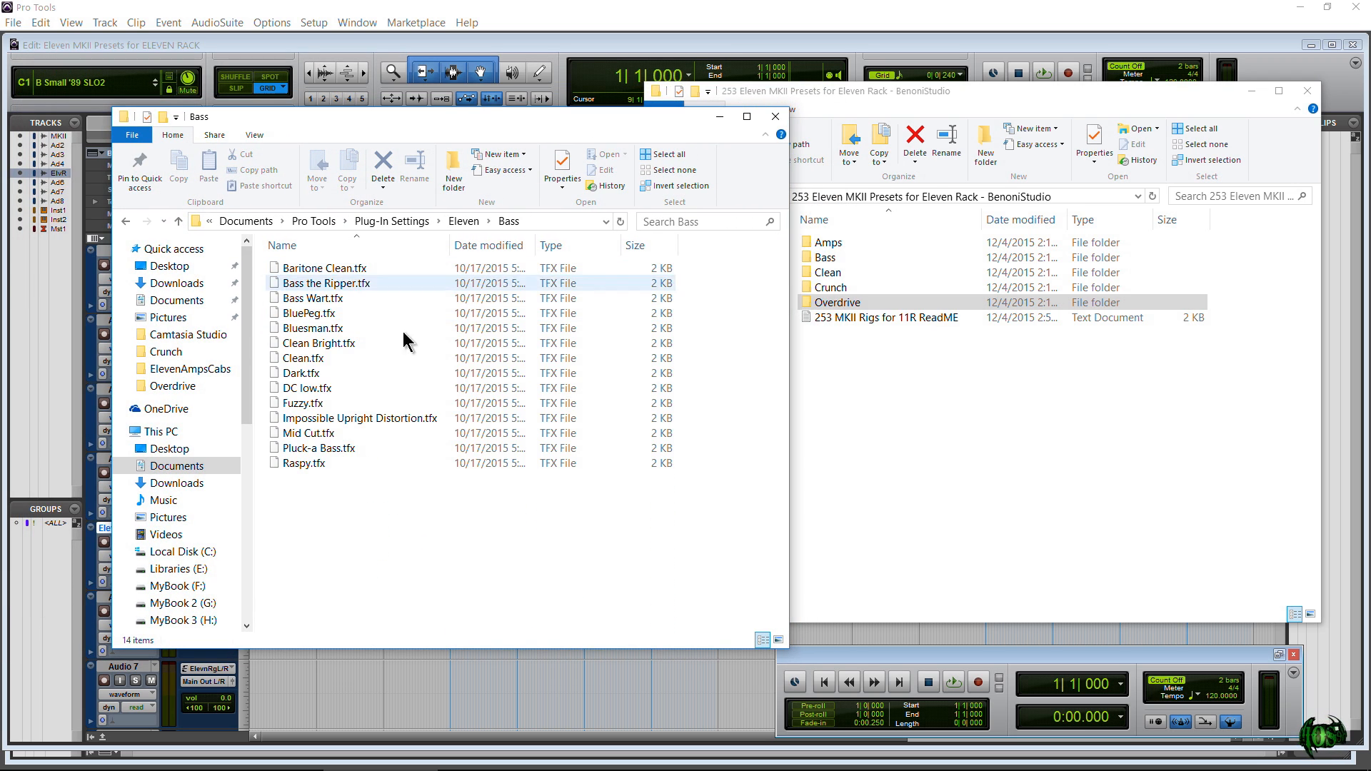
drag(891, 93, 922, 112)
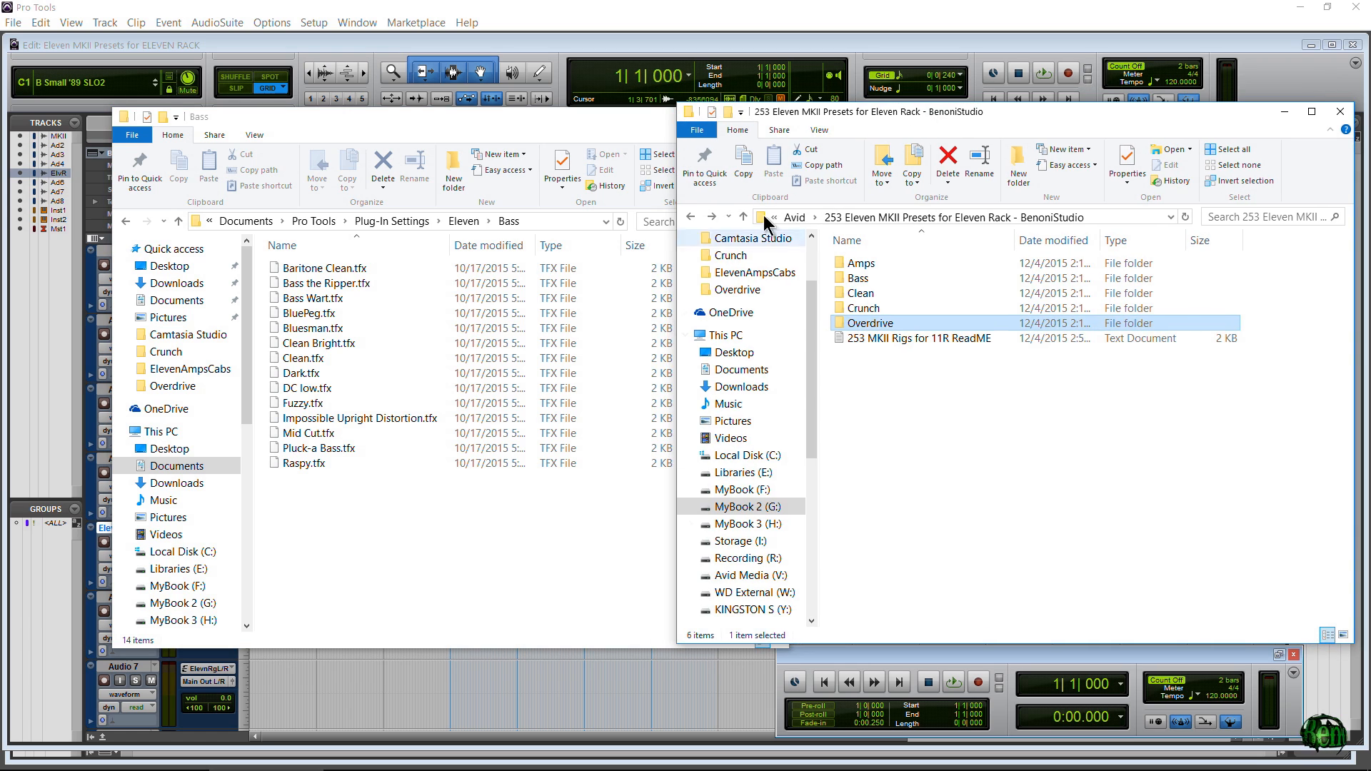
double_click(859, 278)
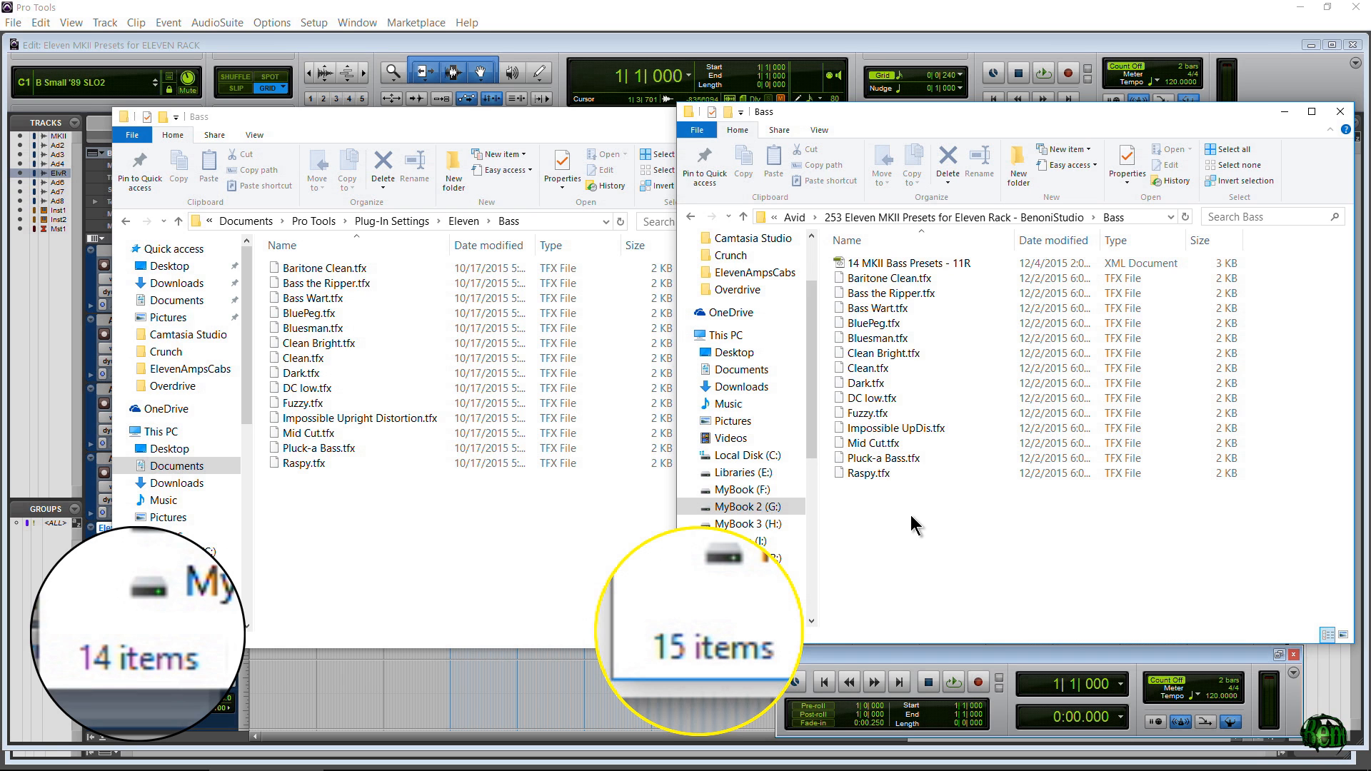
click(838, 266)
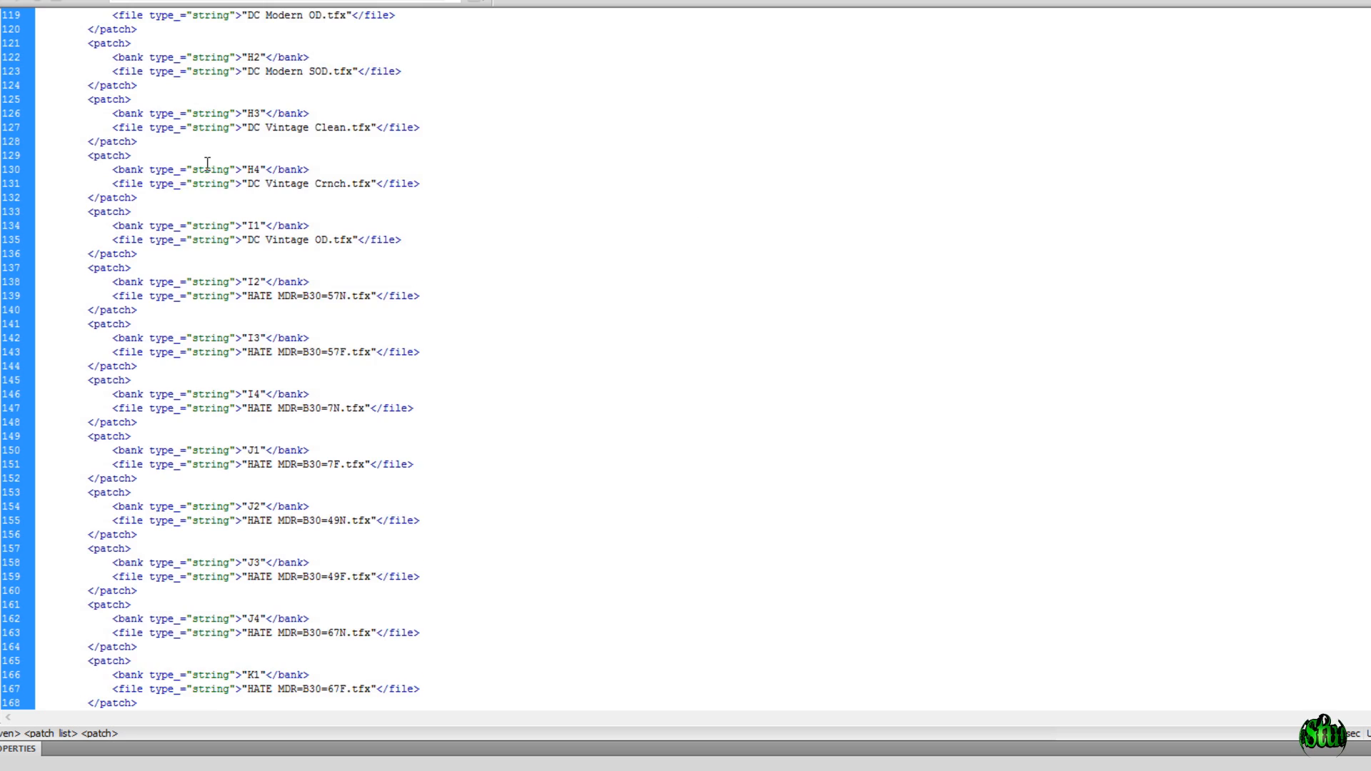
scroll(214, 168, down, 1)
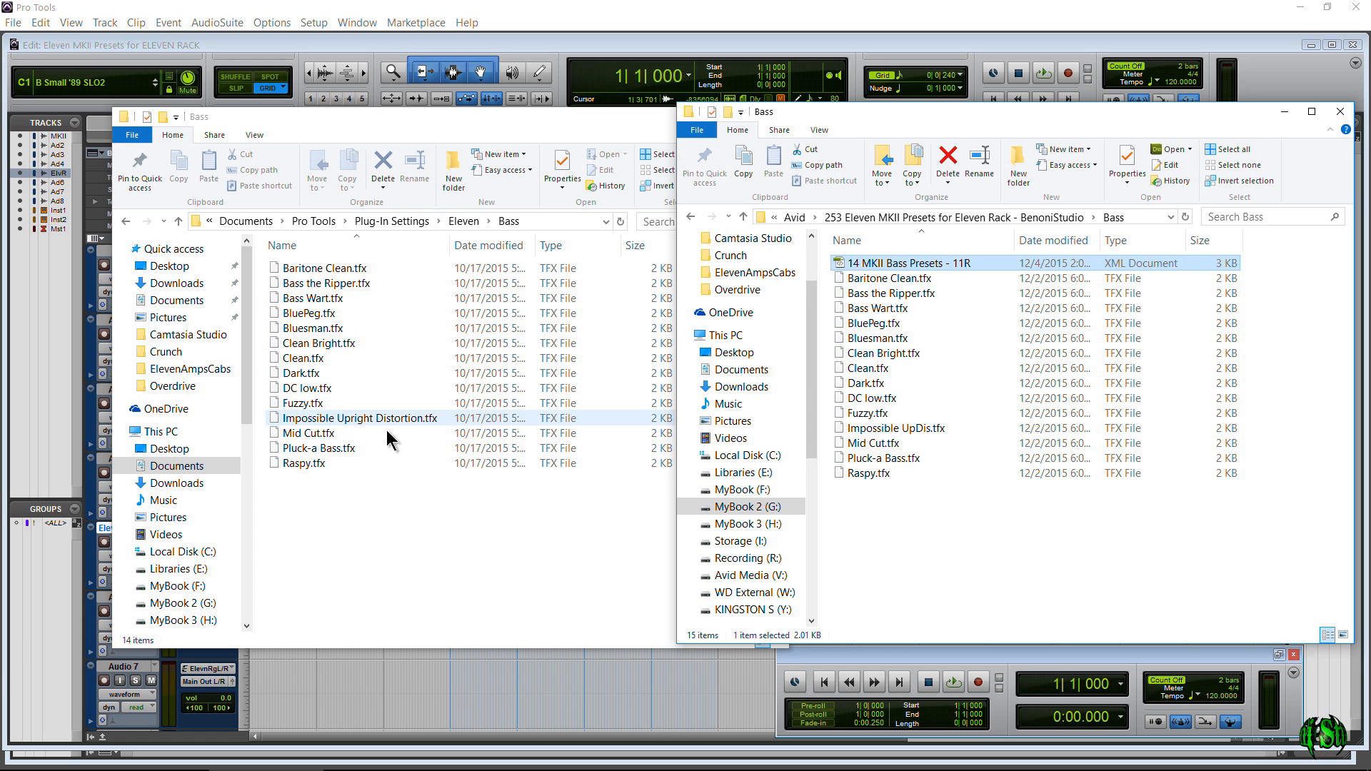
- Open the preset pack's Clean folder, select the 59 MKII Clean Presets - 11R file and look through the rigs
click(692, 217)
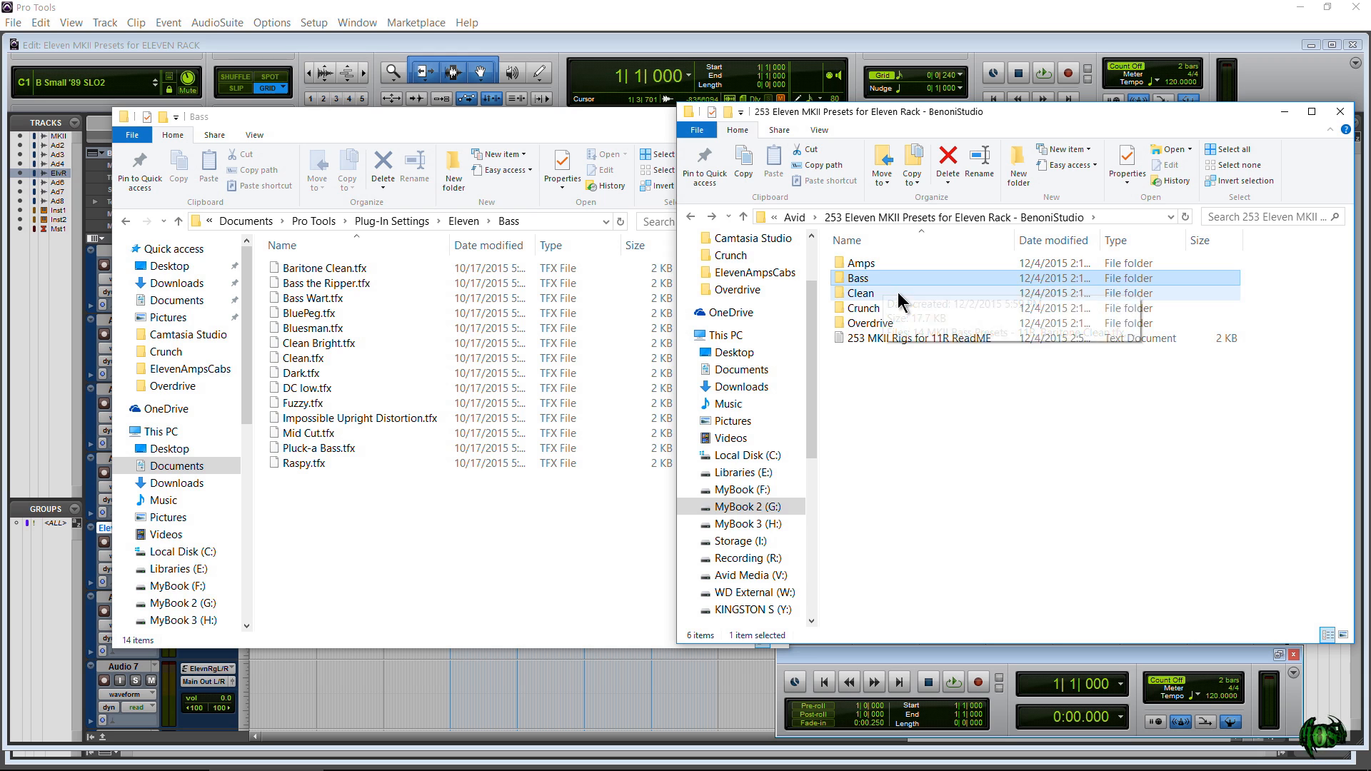
double_click(898, 293)
click(841, 294)
scroll(928, 475, down, 4)
scroll(928, 476, up, 4)
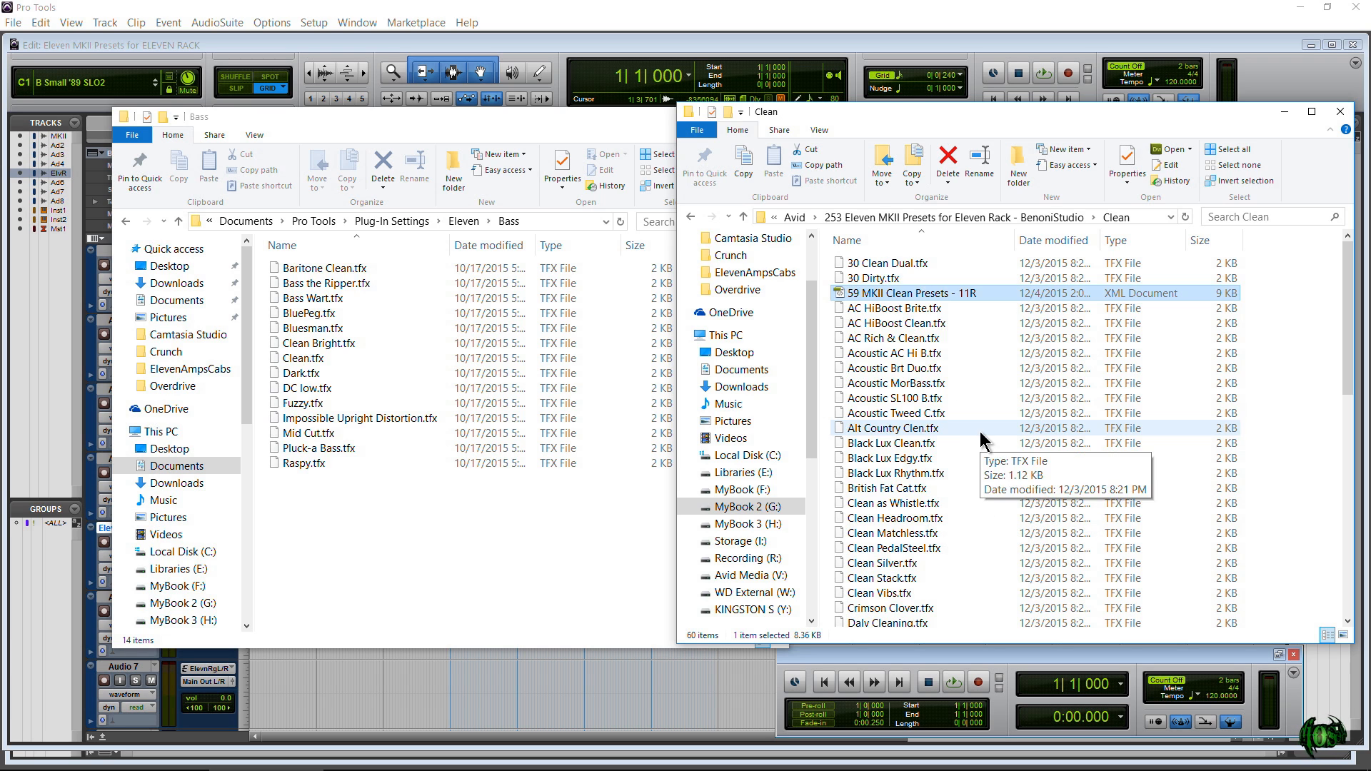
- Open the preset pack's Crunch folder and look through its rigs
click(692, 217)
double_click(928, 310)
scroll(893, 385, down, 2)
scroll(893, 385, up, 2)
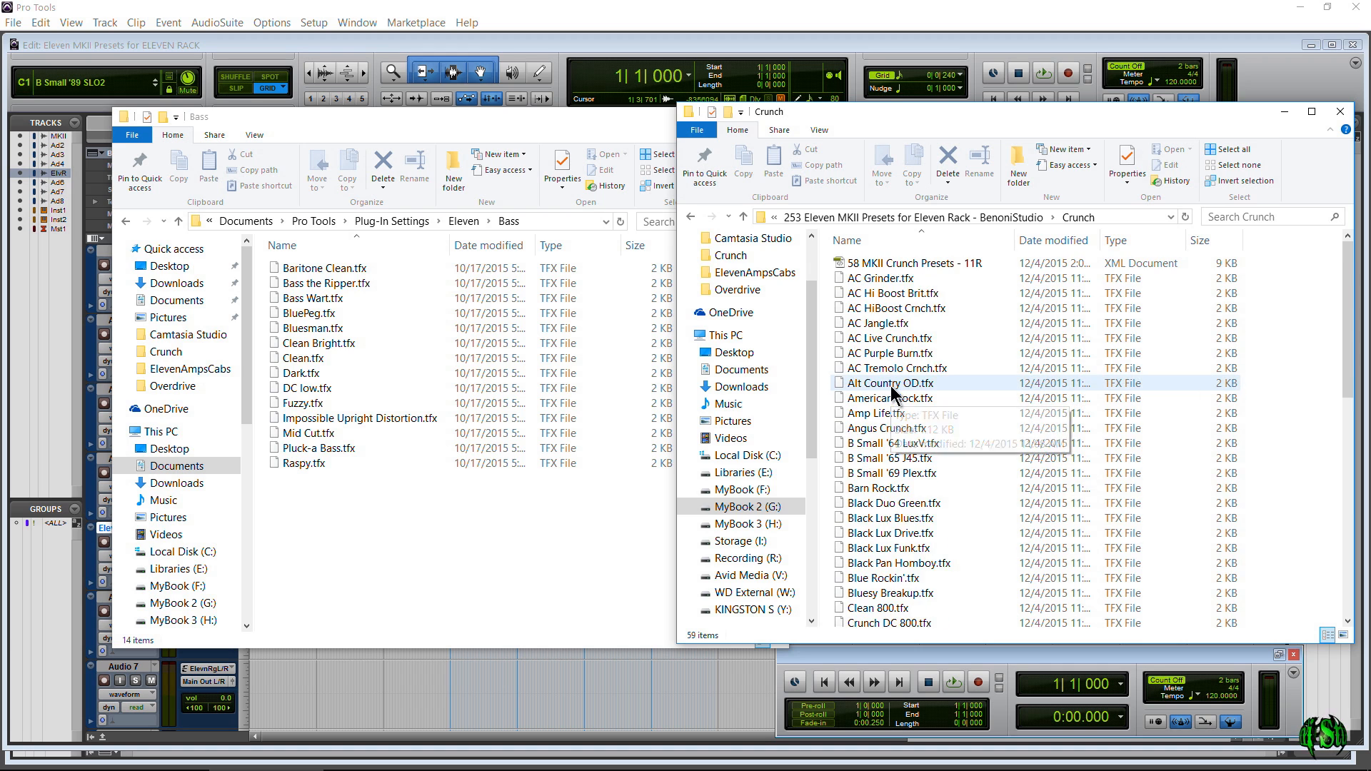
- Open the preset pack's Overdrive folder and look through all of its rigs
click(691, 217)
double_click(875, 325)
scroll(934, 396, down, 20)
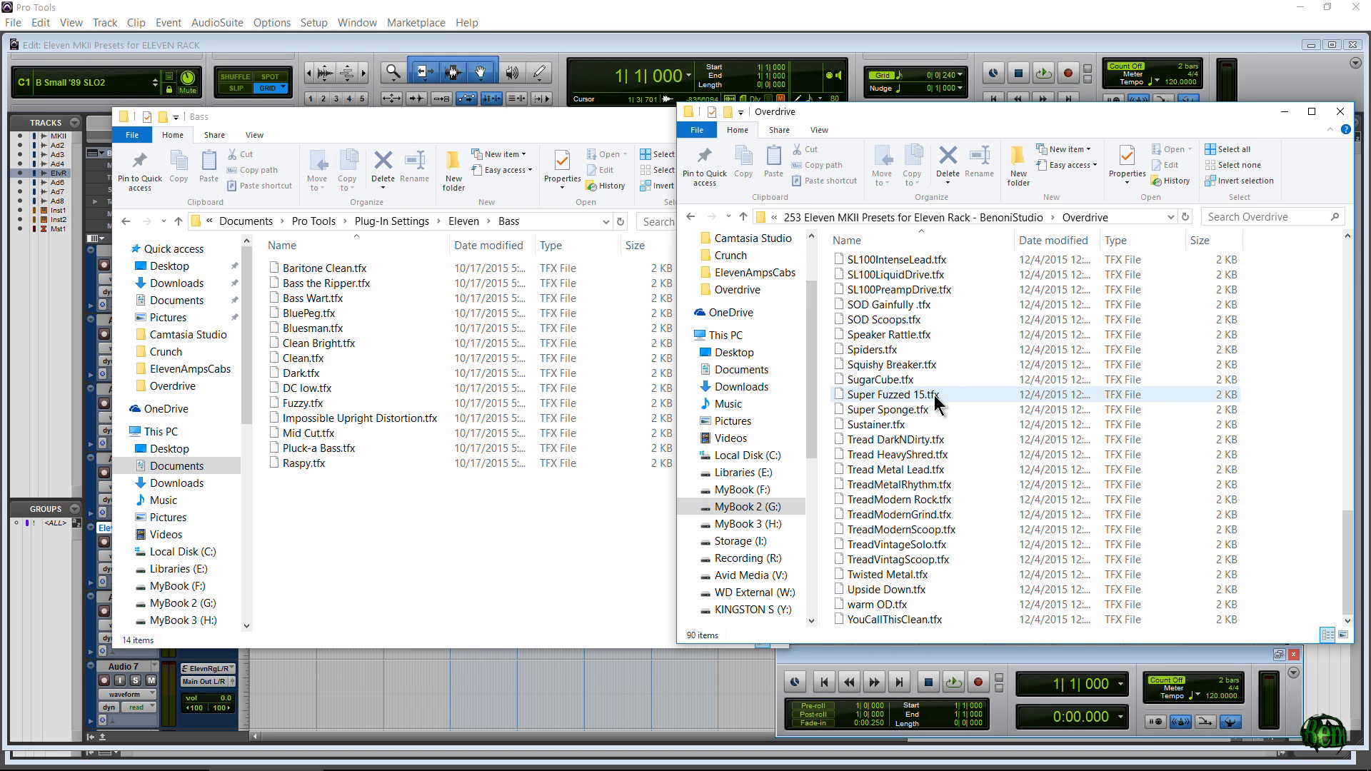
scroll(934, 397, up, 19)
scroll(934, 396, up, 1)
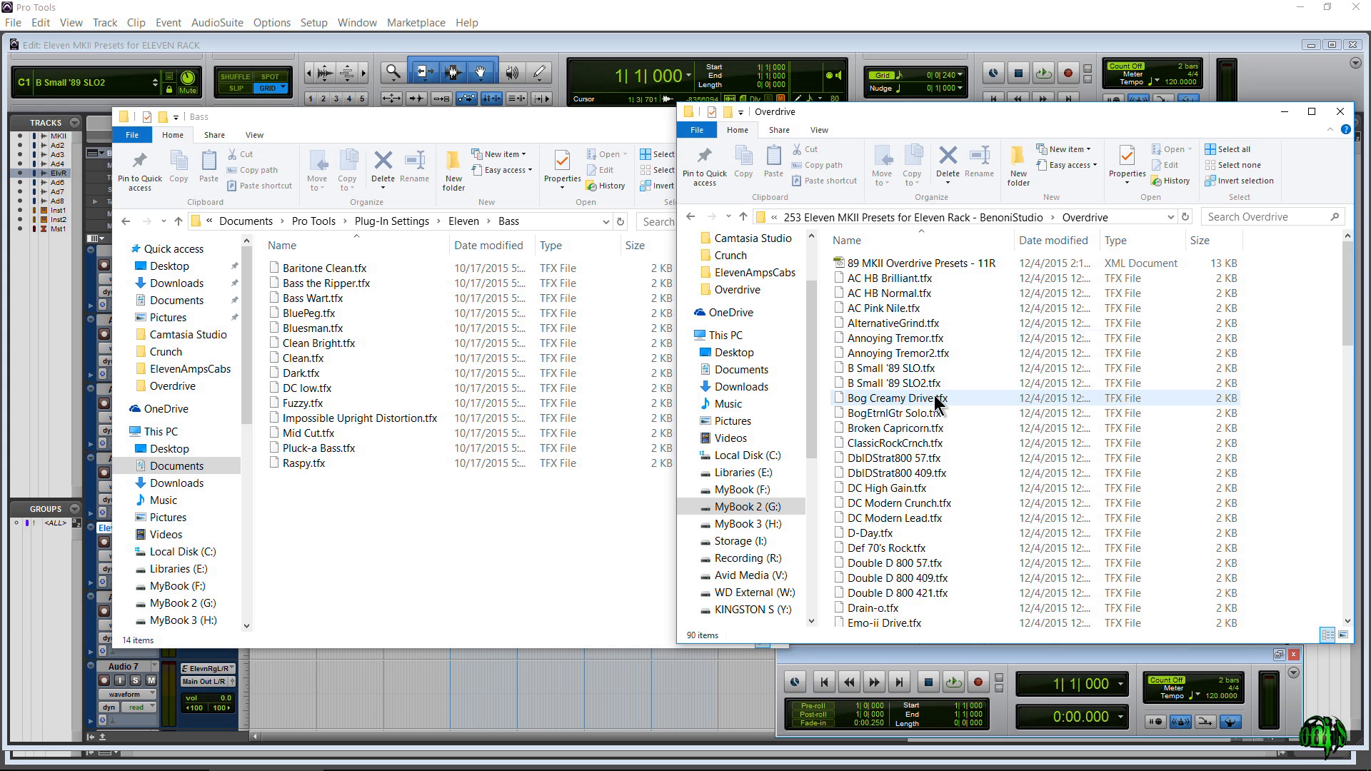
- Open the 253 MKII Rigs for 11R ReadME file in Notepad and minimize the presets folder window
click(690, 217)
double_click(940, 341)
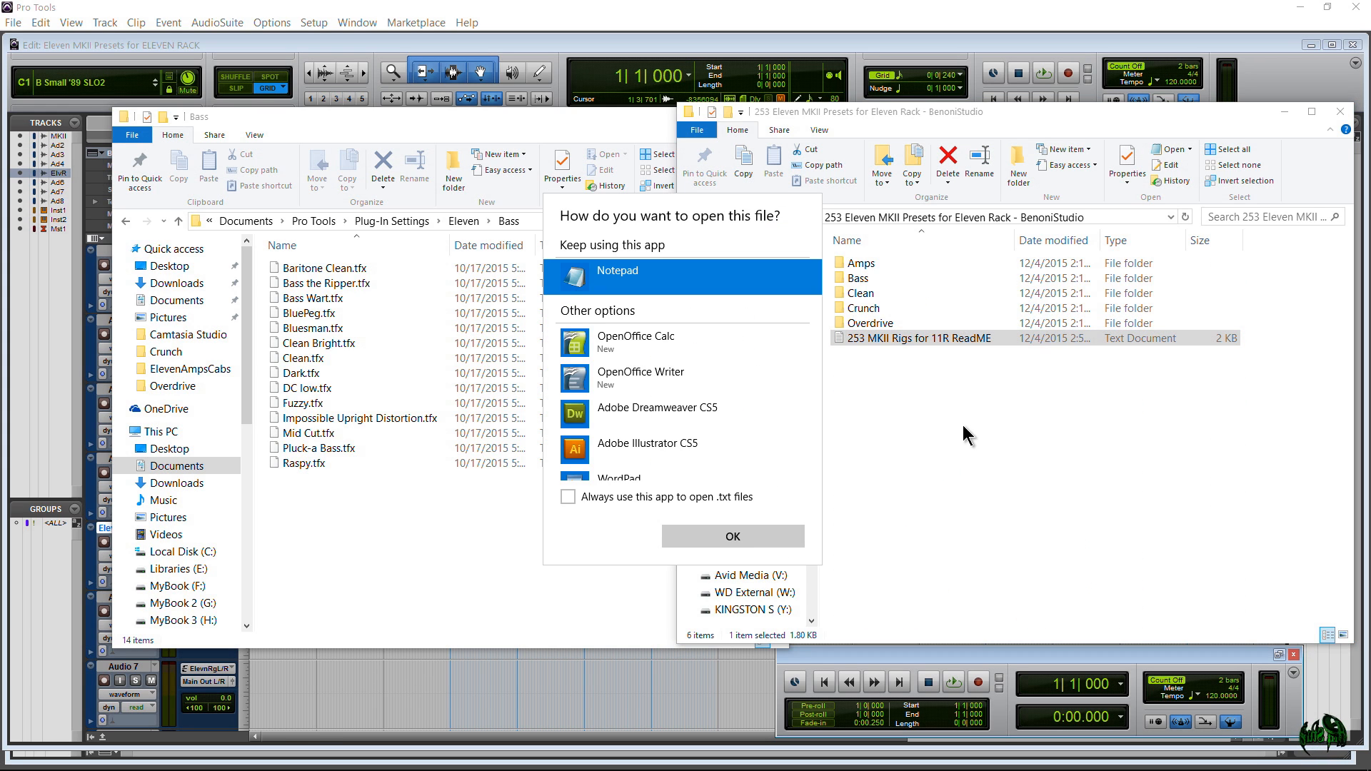
click(749, 542)
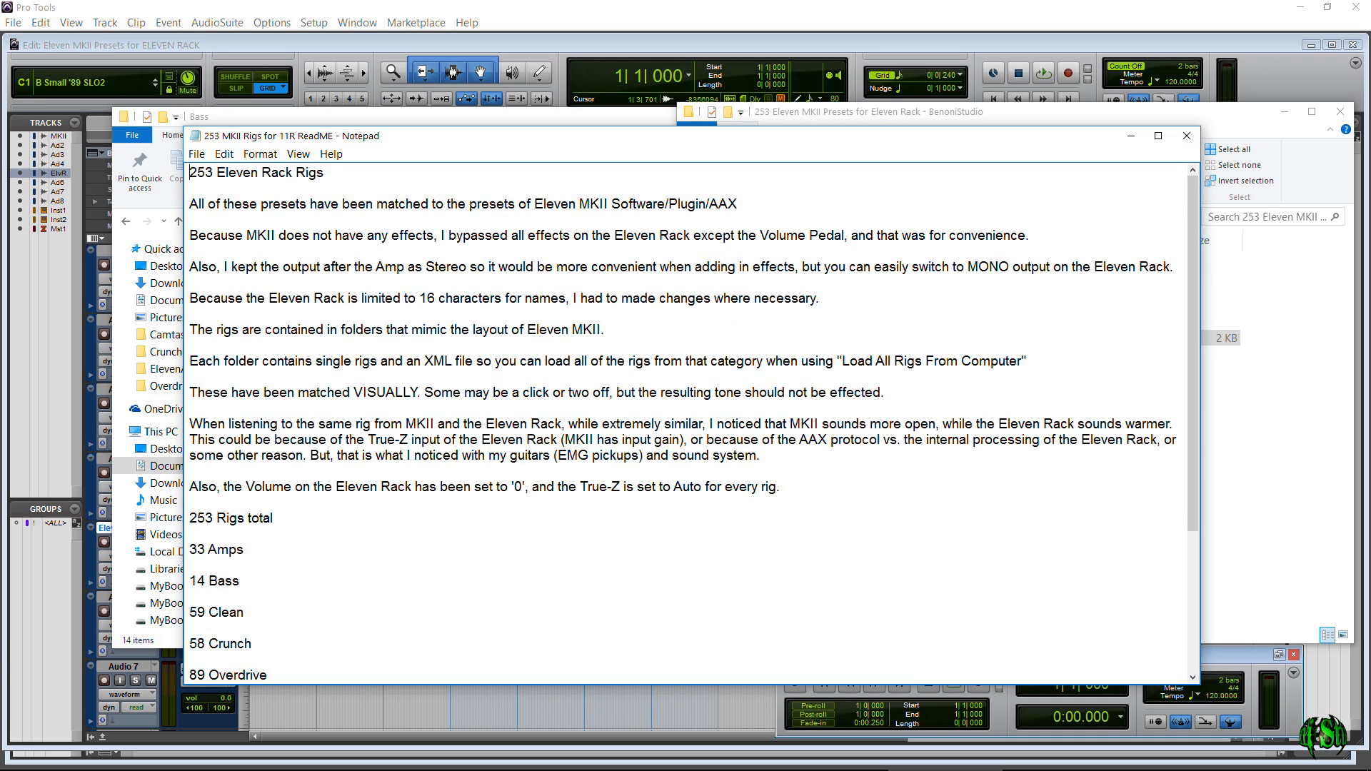
click(1279, 114)
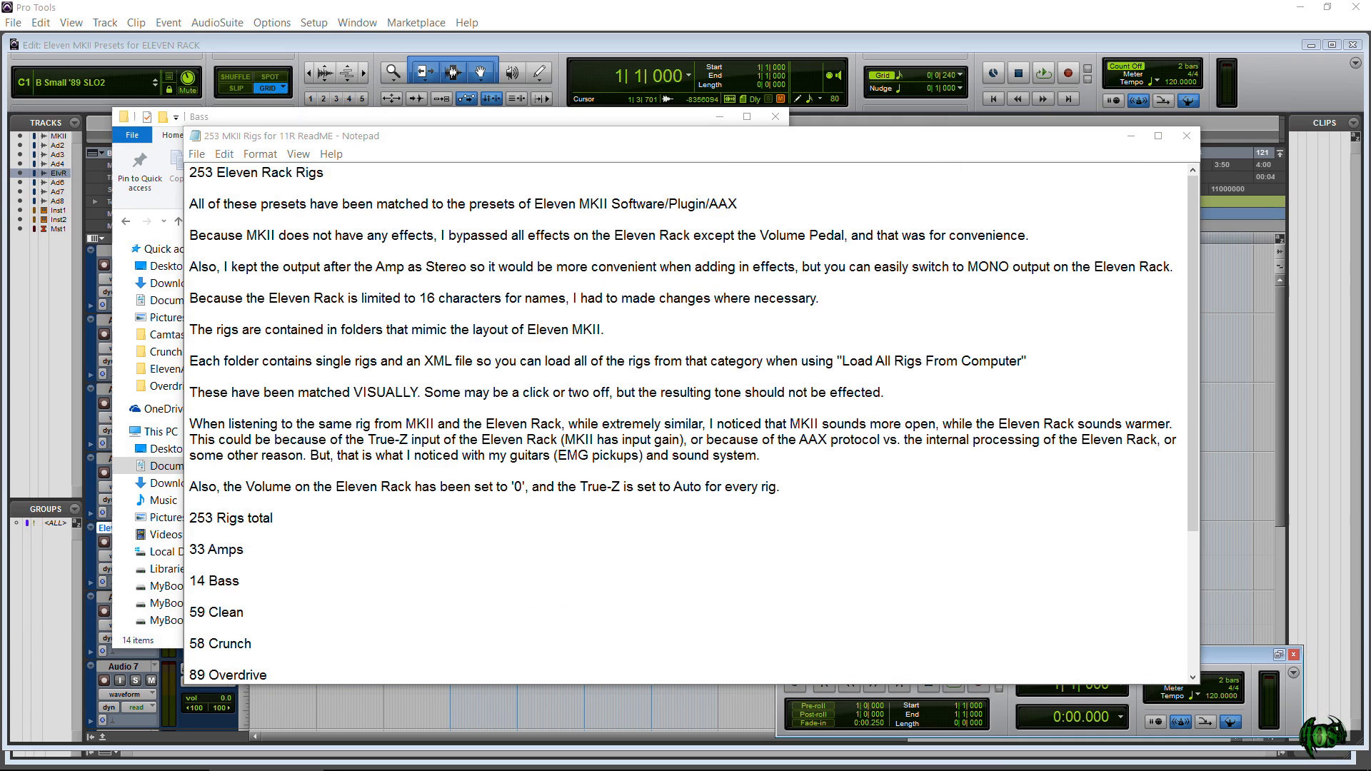
- Place the Eleven Rack Editor beside the ReadME text and step through the rigs to examine their effects chain and amp settings
drag(618, 136, 0, 91)
drag(0, 150, 1015, 104)
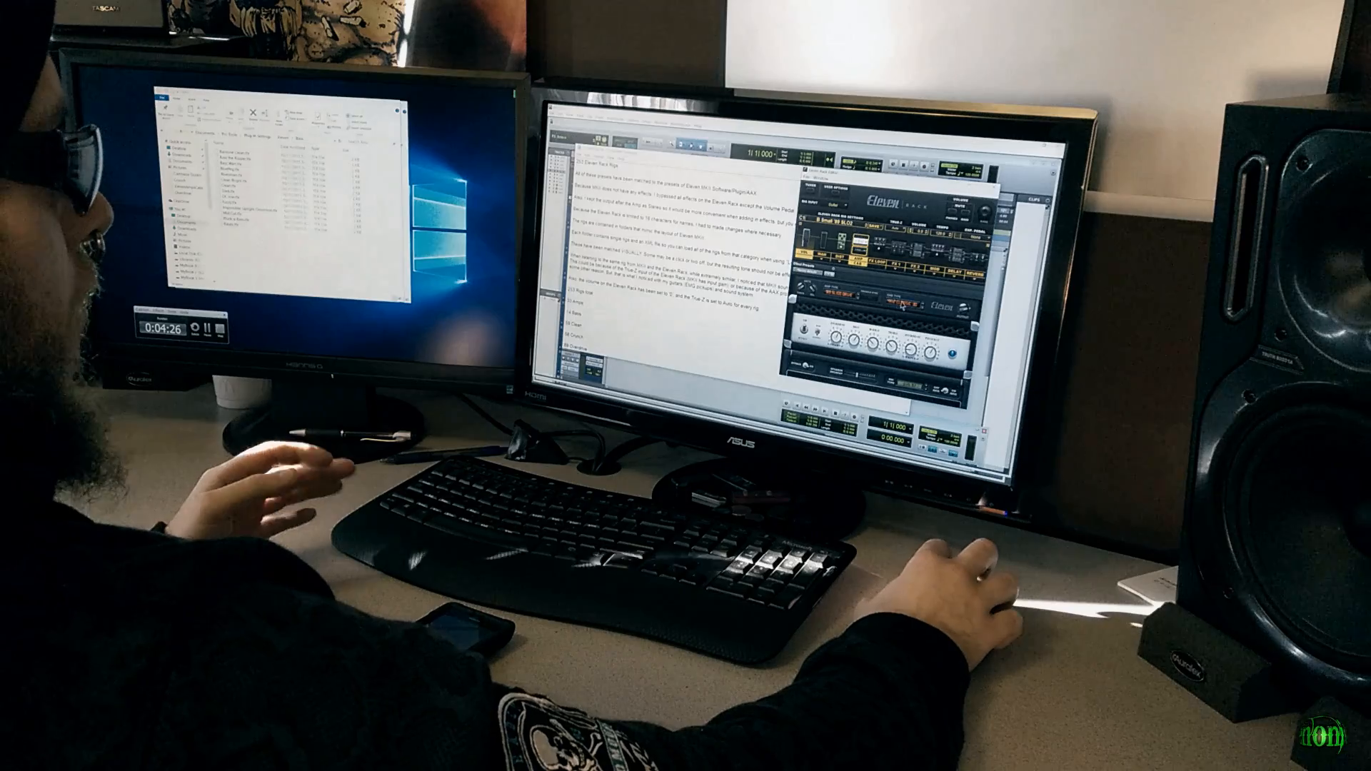
scroll(902, 305, down, 14)
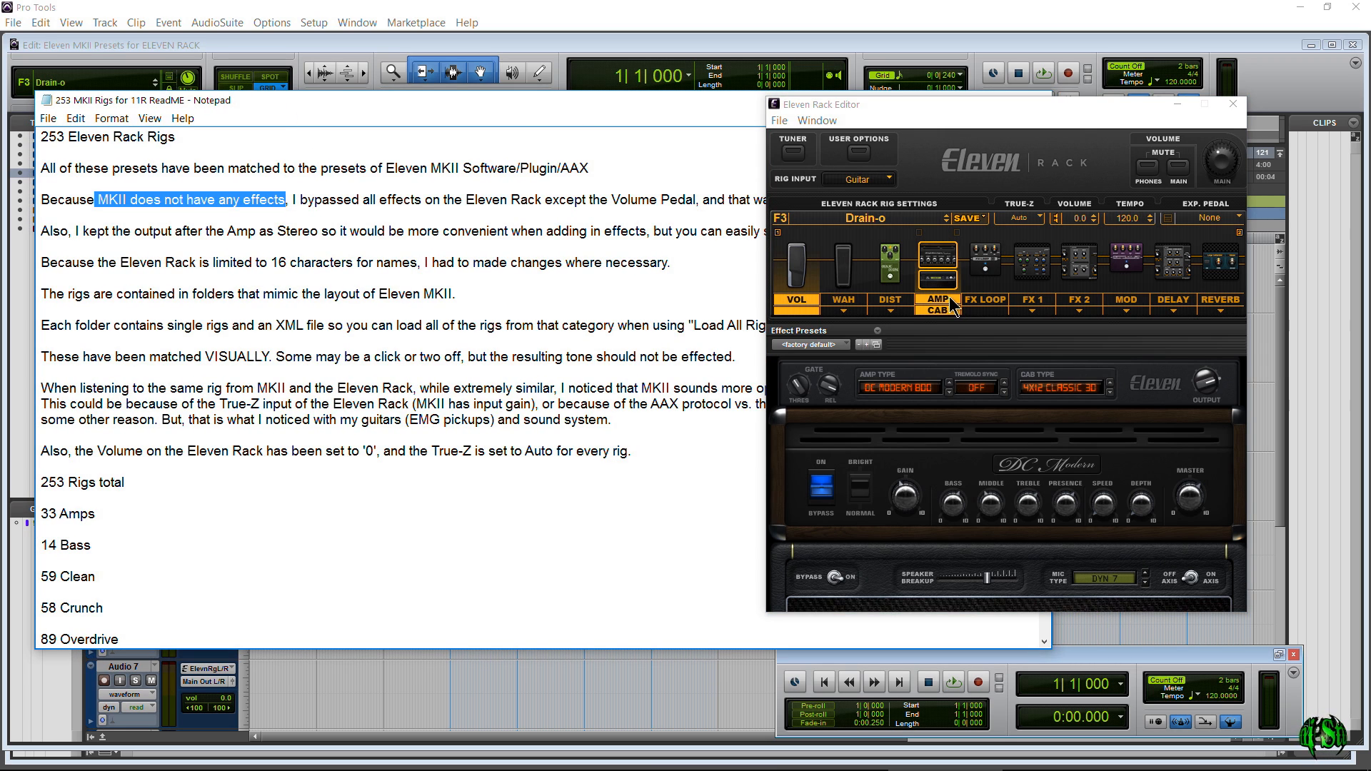
click(1204, 311)
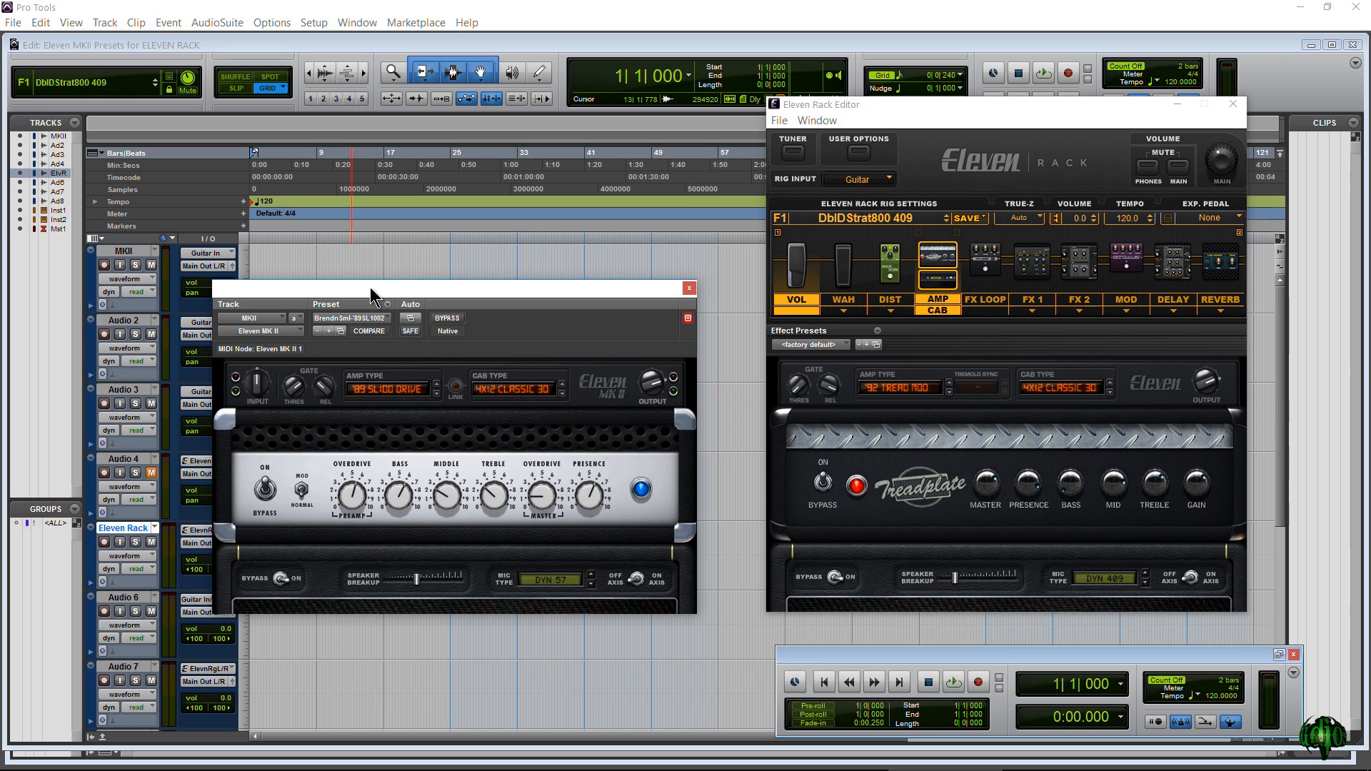
mouse_move(370, 287)
mouse_down()
mouse_move(370, 275)
mouse_move(380, 284)
mouse_up()
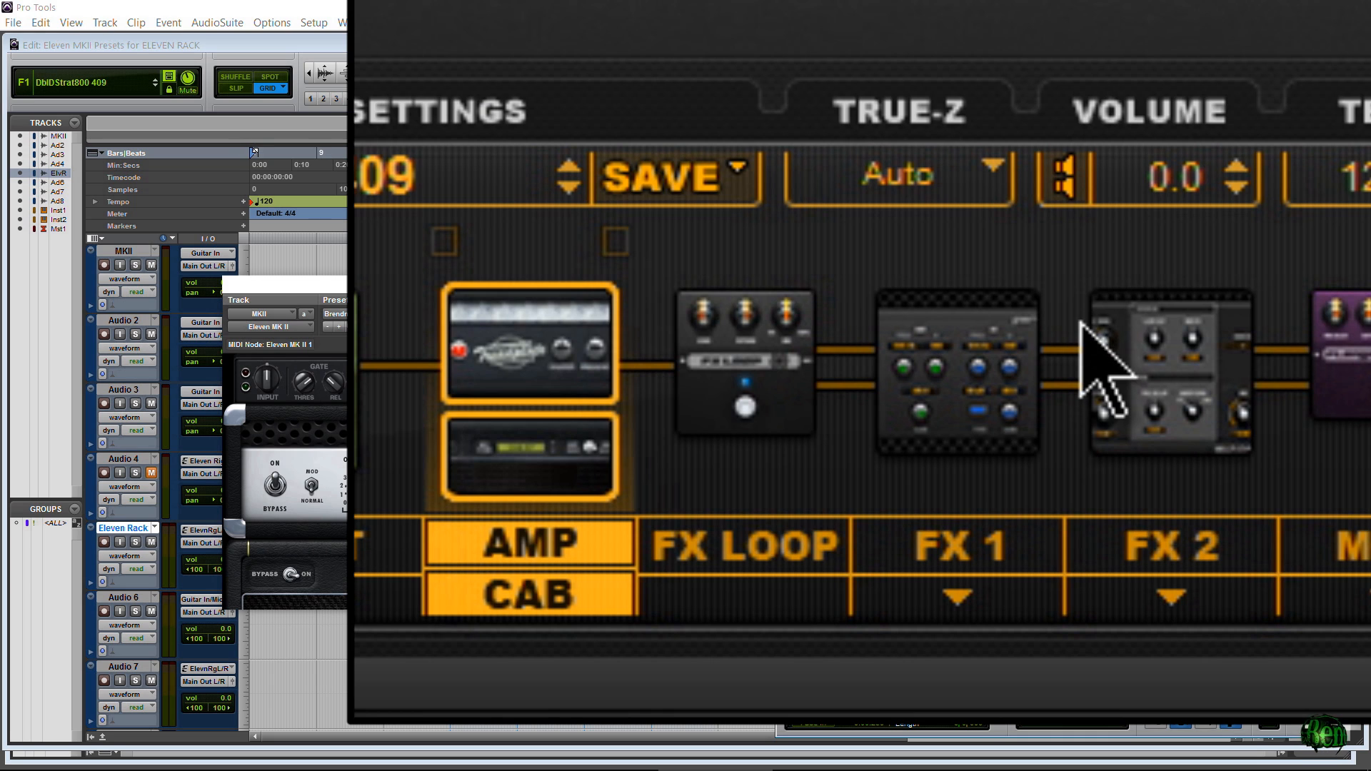
- Switch the current rig's output to mono and back to stereo to compare the signal path through the effects chain
click(1064, 183)
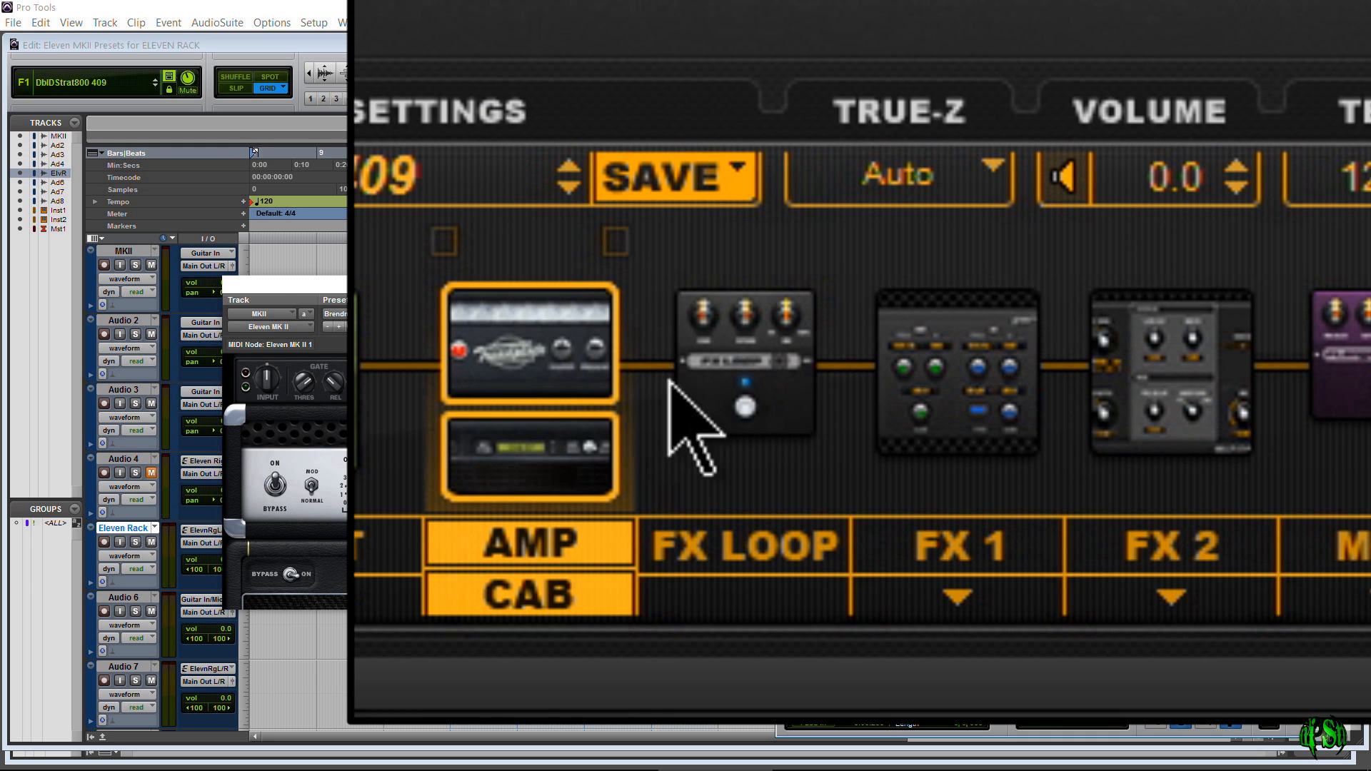
click(1061, 184)
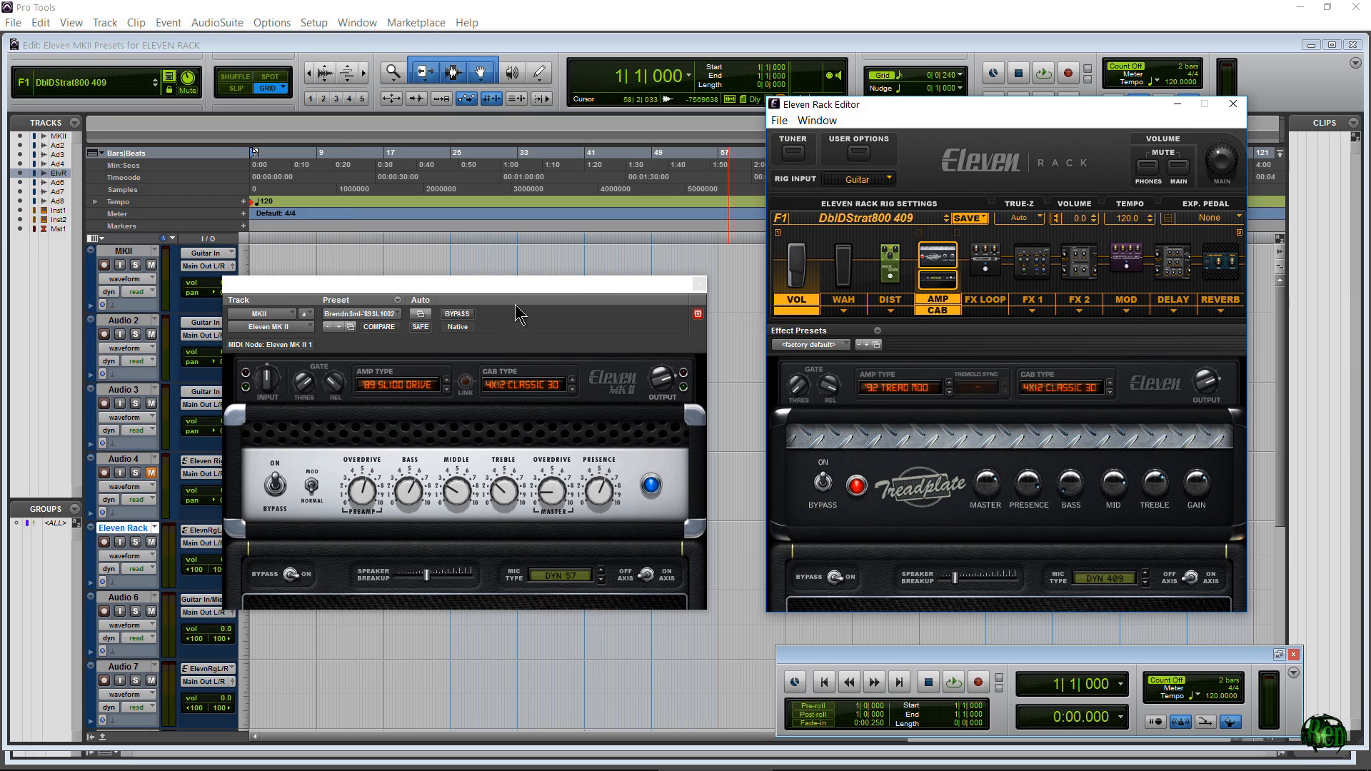
- Shift the Eleven MK II plug-in window slightly and choose its Overdrive preset Brendon Small - '89 SL100 2
drag(597, 286, 612, 285)
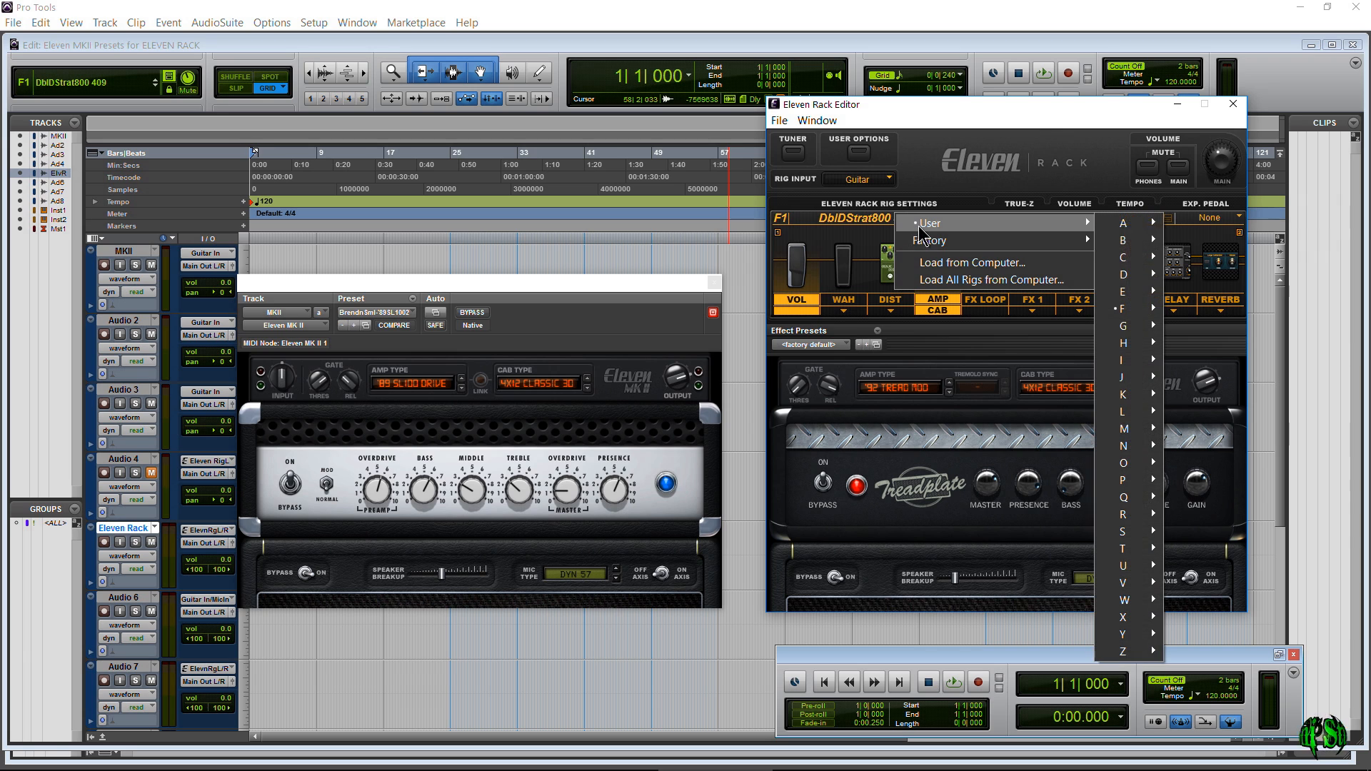
mouse_move(1127, 278)
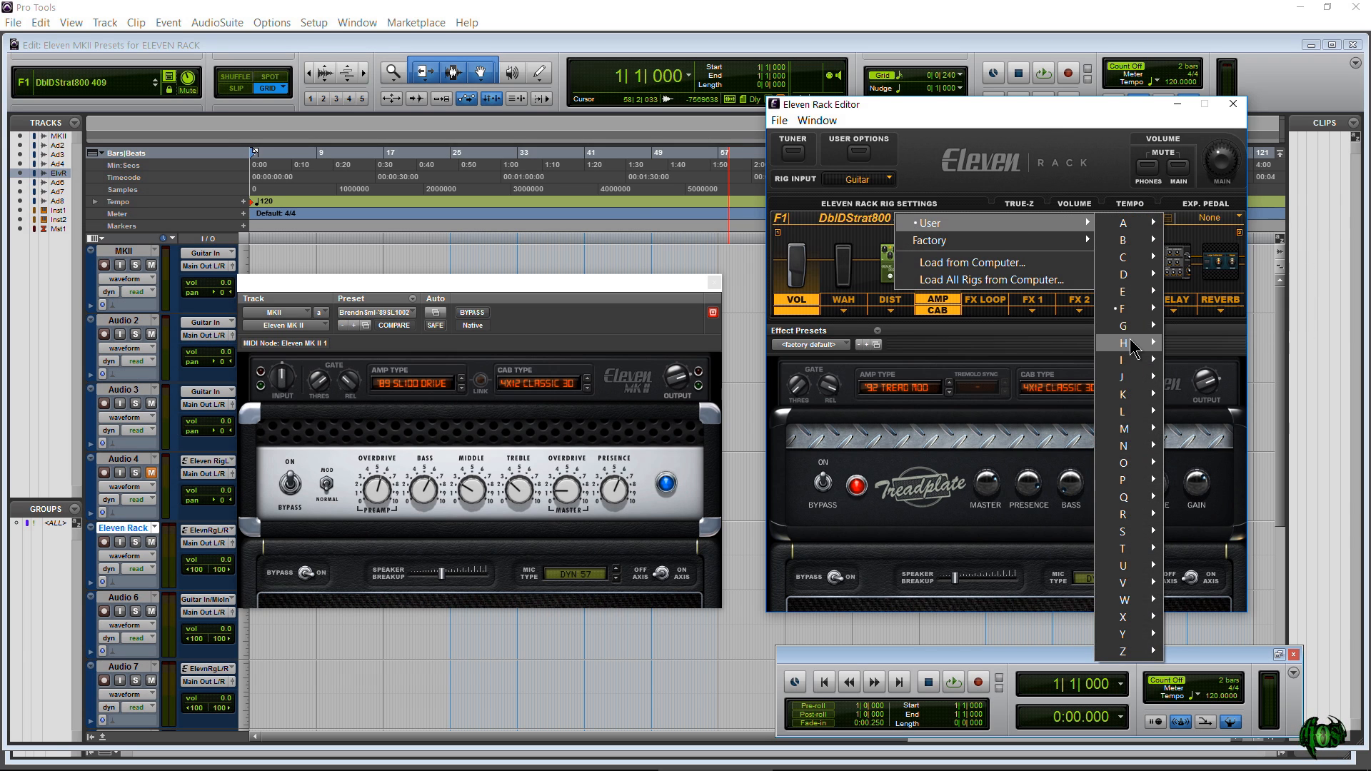
mouse_move(1125, 309)
click(955, 165)
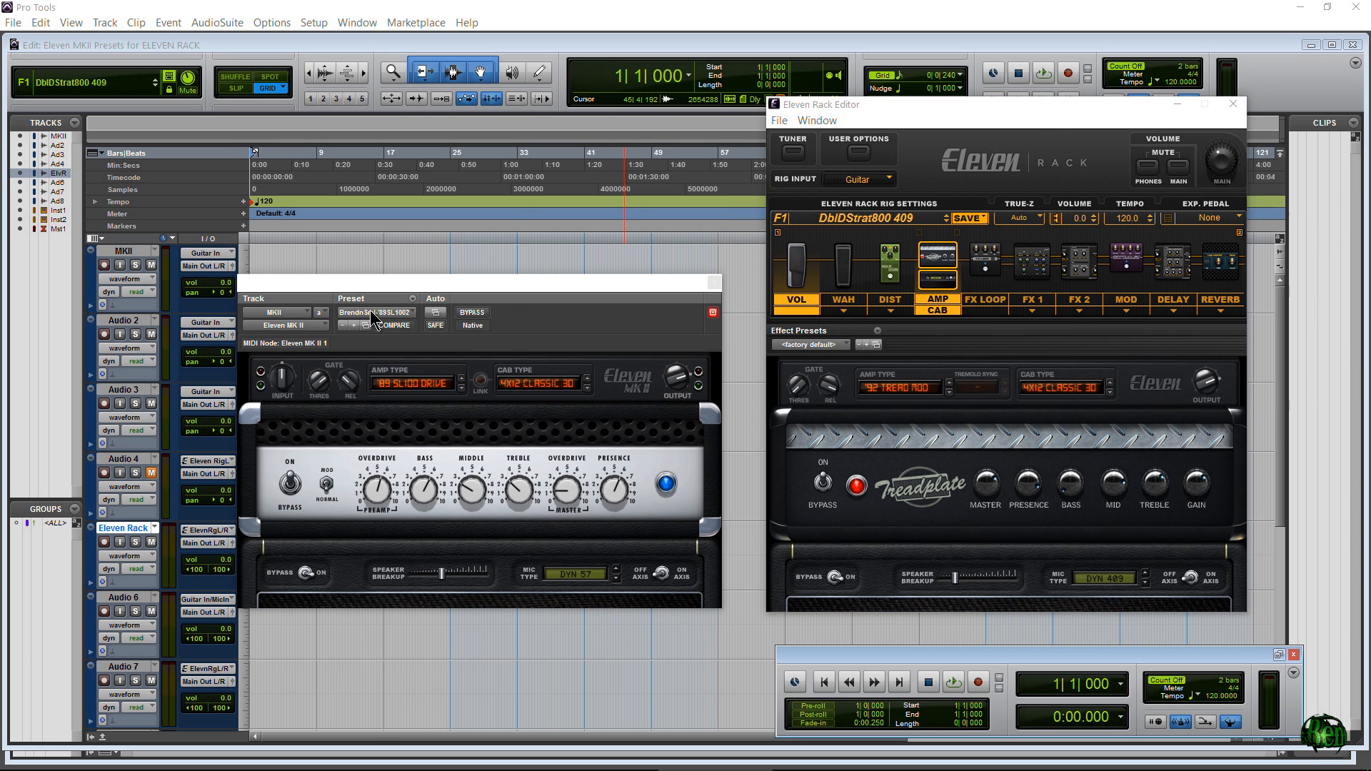
click(375, 312)
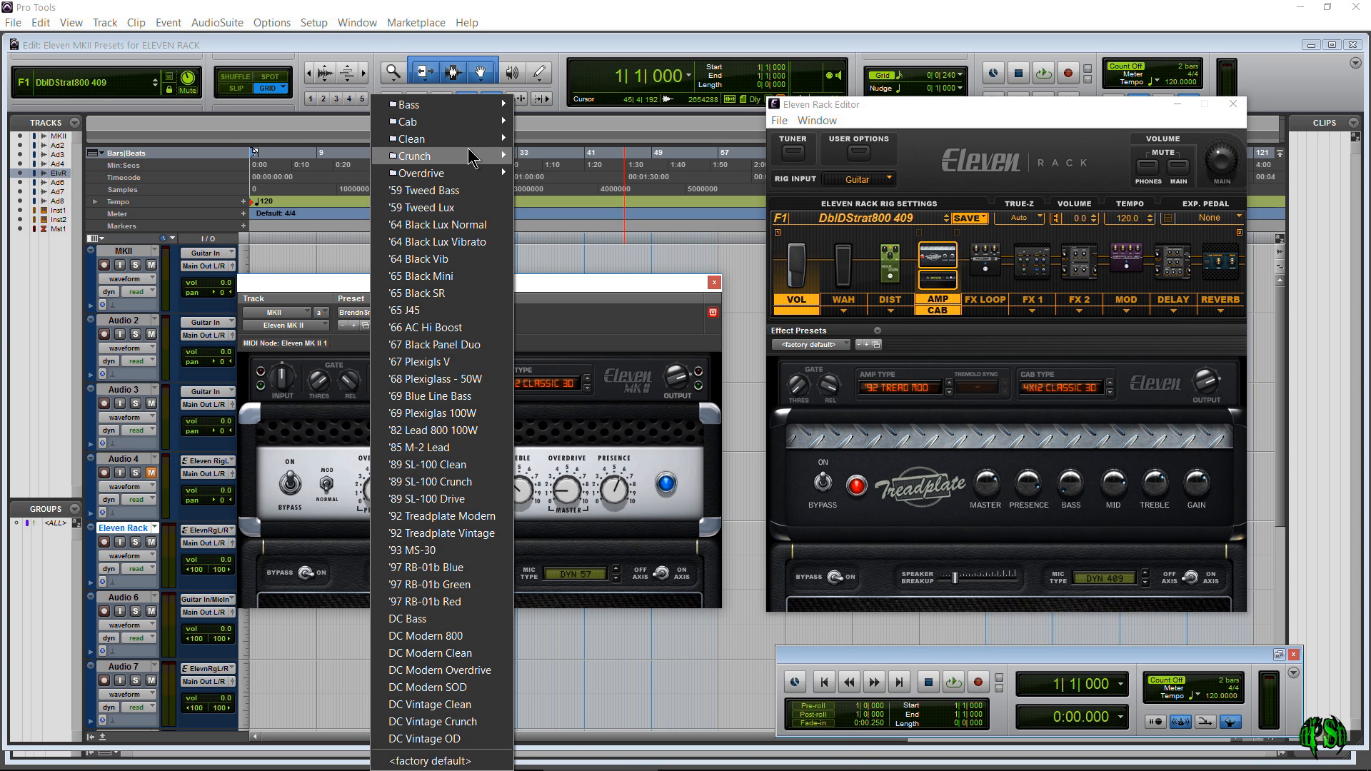
mouse_move(467, 175)
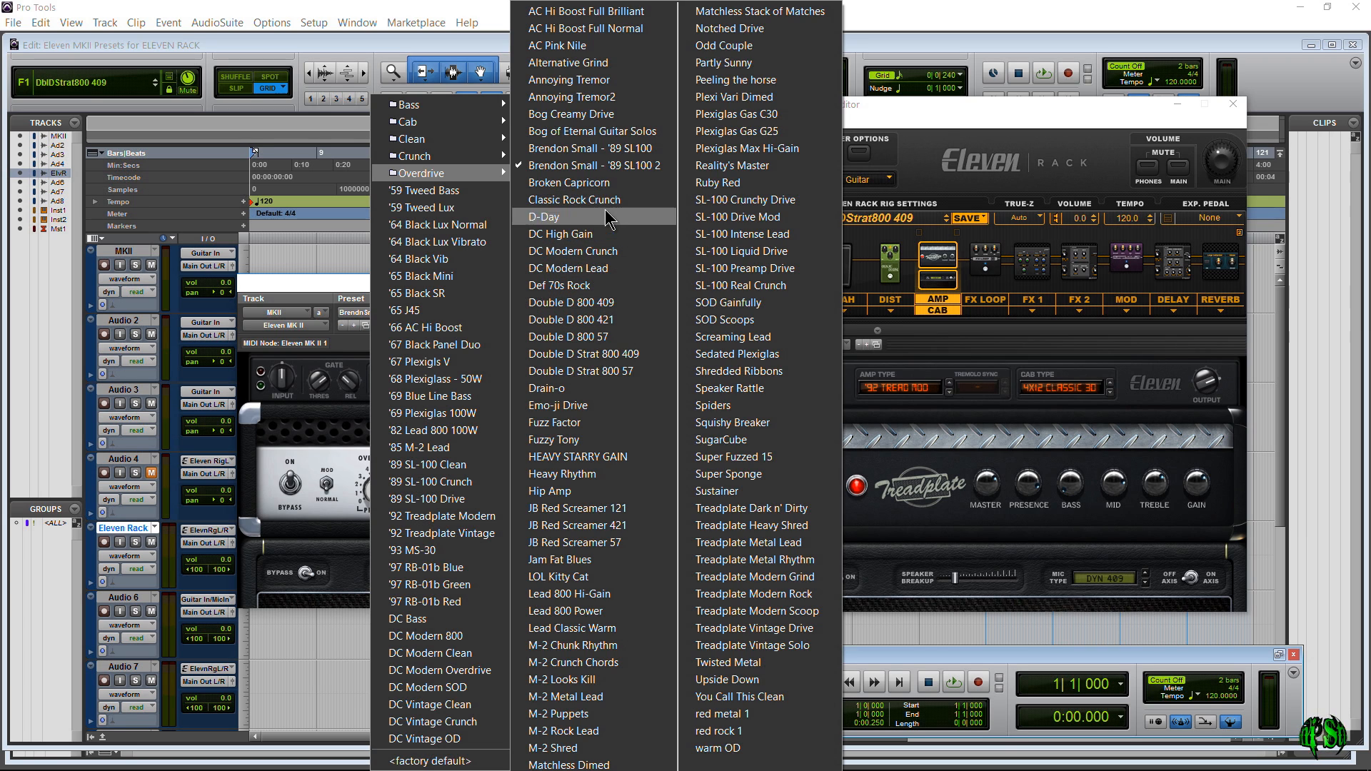
click(651, 170)
- Load user rig C1, B Small '89 SLO2, in the Eleven Rack Editor and keep its True-Z setting on Auto
click(931, 214)
mouse_move(1093, 235)
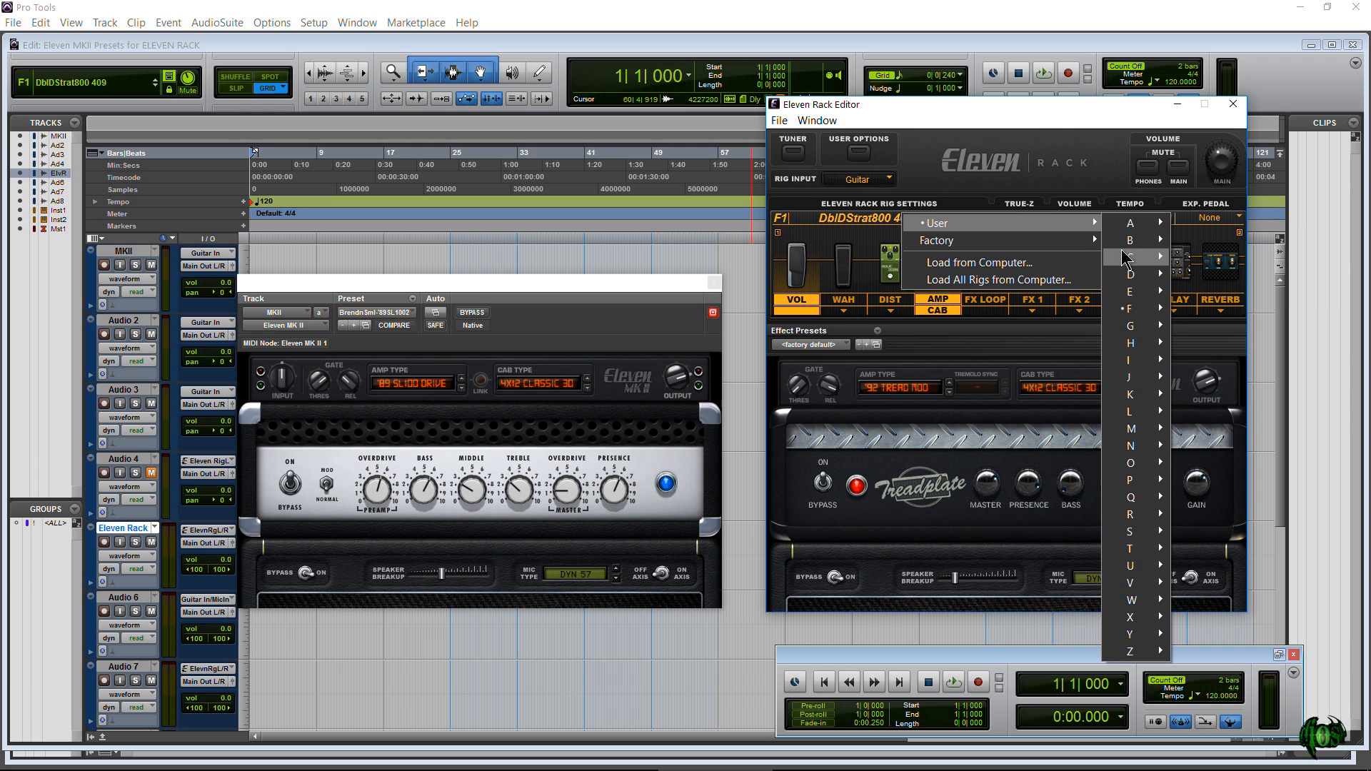
mouse_move(1136, 270)
click(1243, 257)
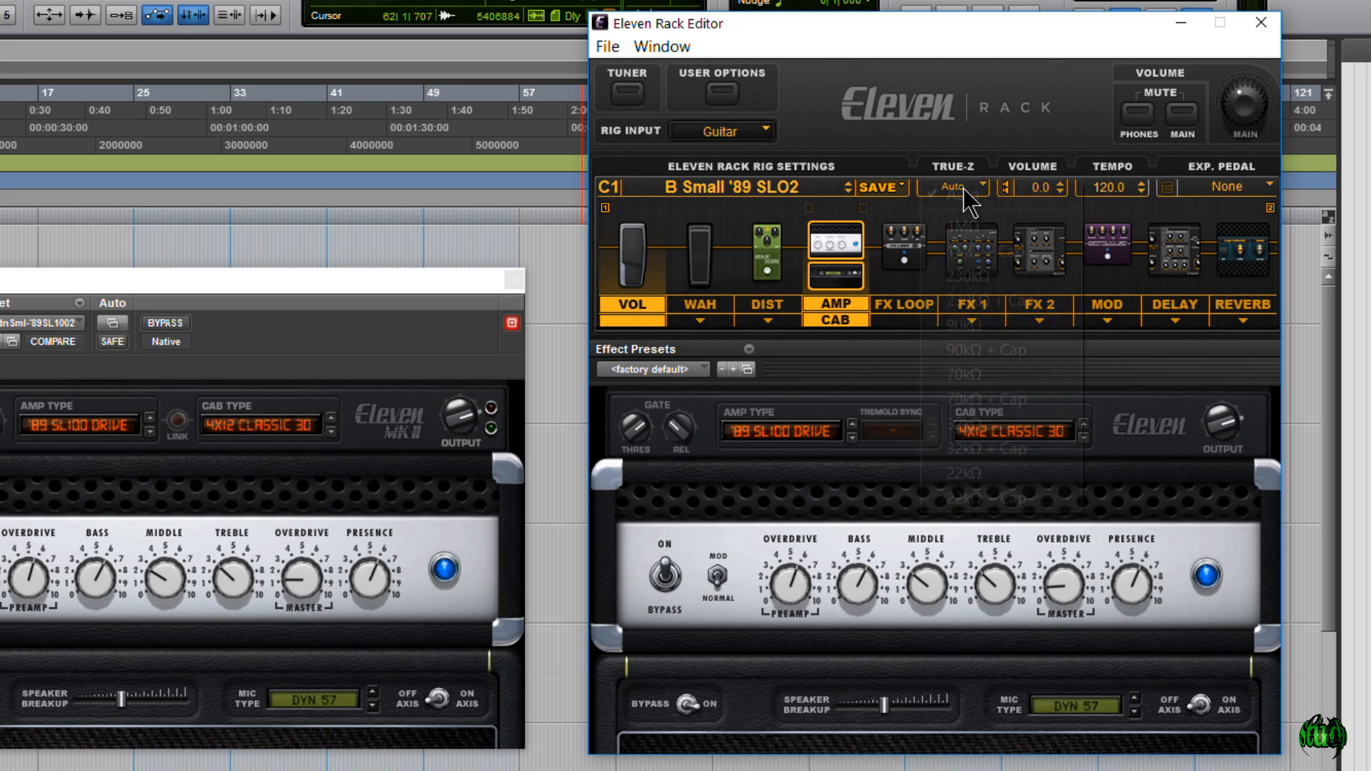
click(1027, 220)
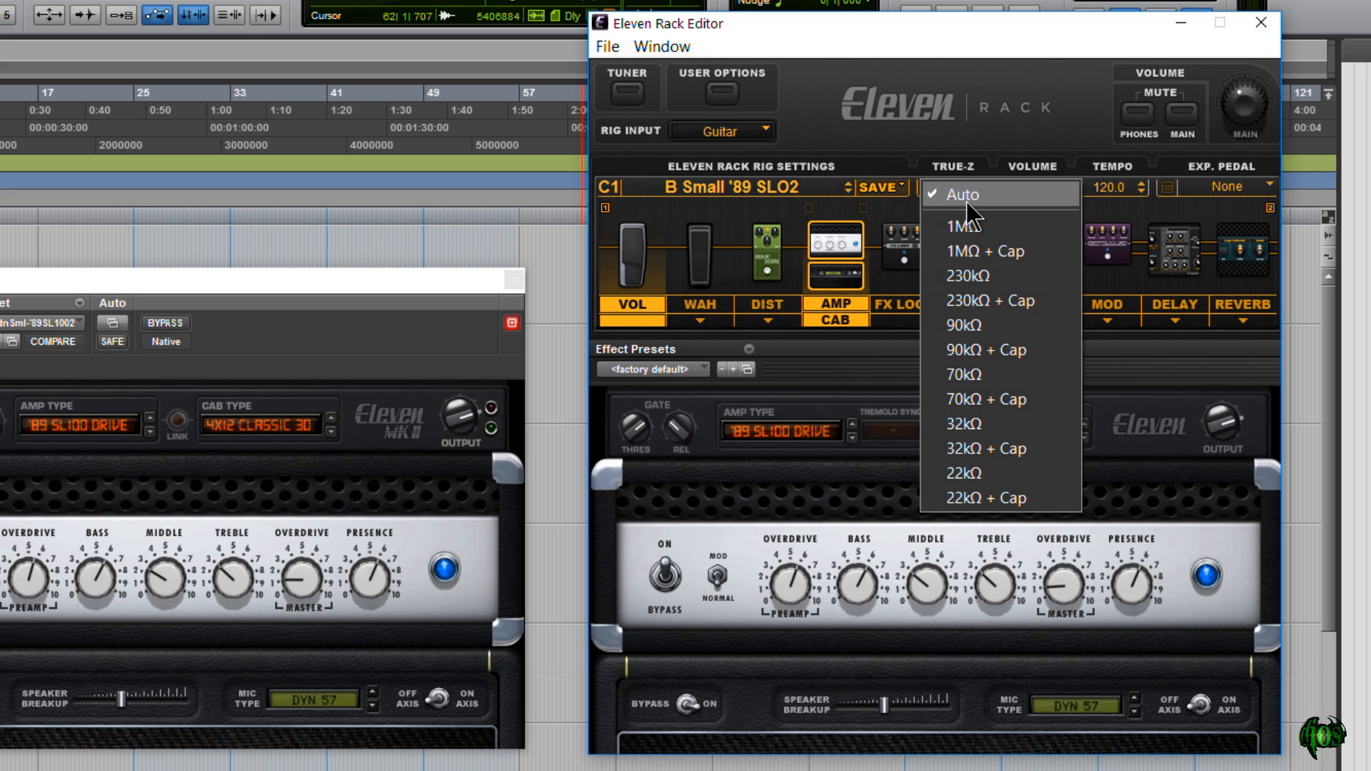
click(1029, 223)
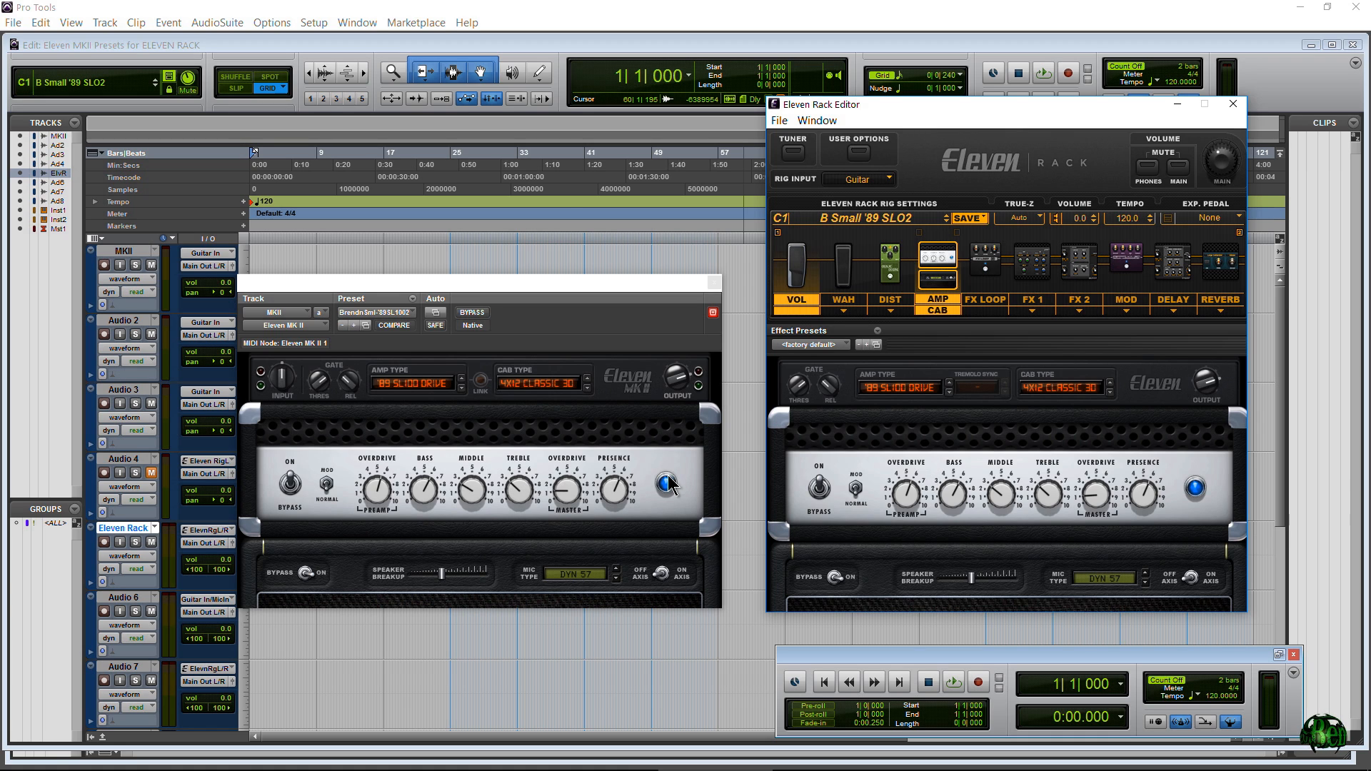
- Start loading a rig from the computer and open the Crunch folder of the 253 Eleven MKII Presets for Eleven Rack
click(867, 218)
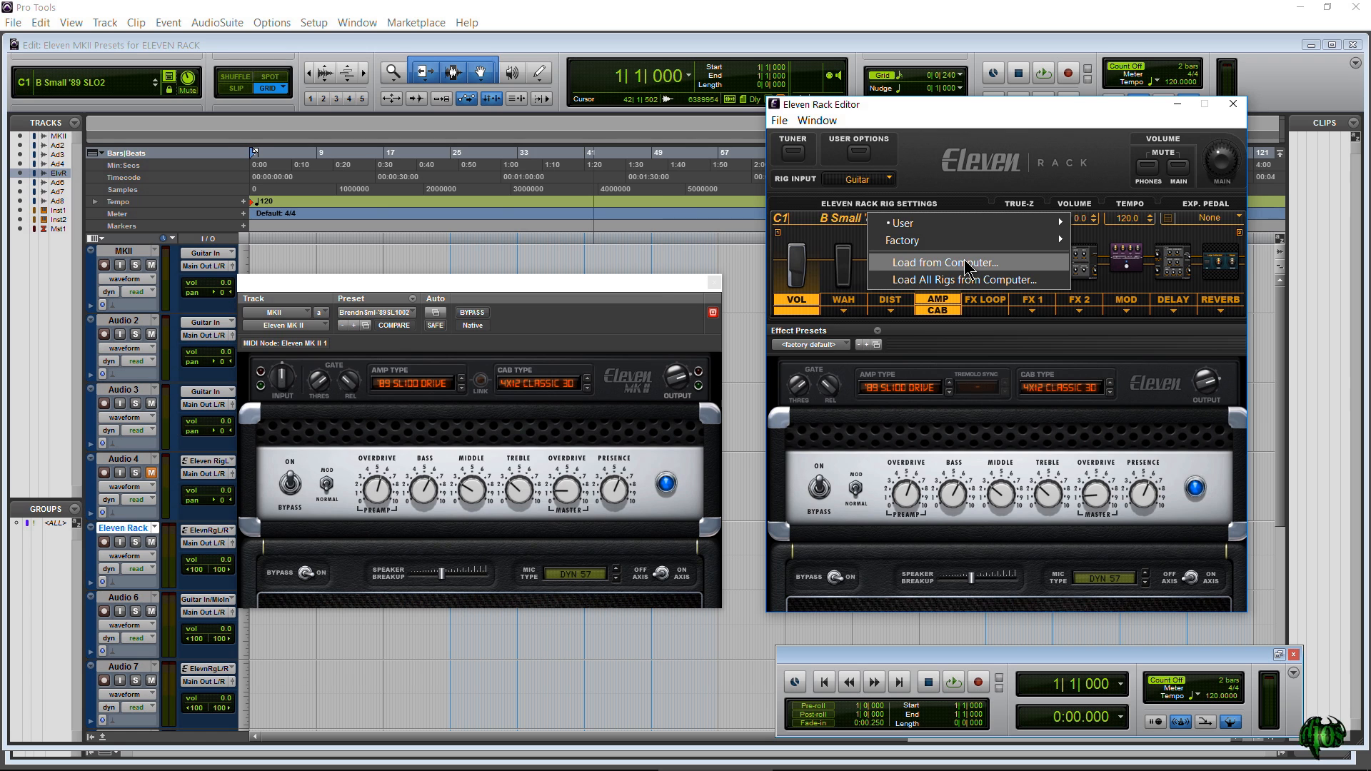
click(943, 263)
click(275, 328)
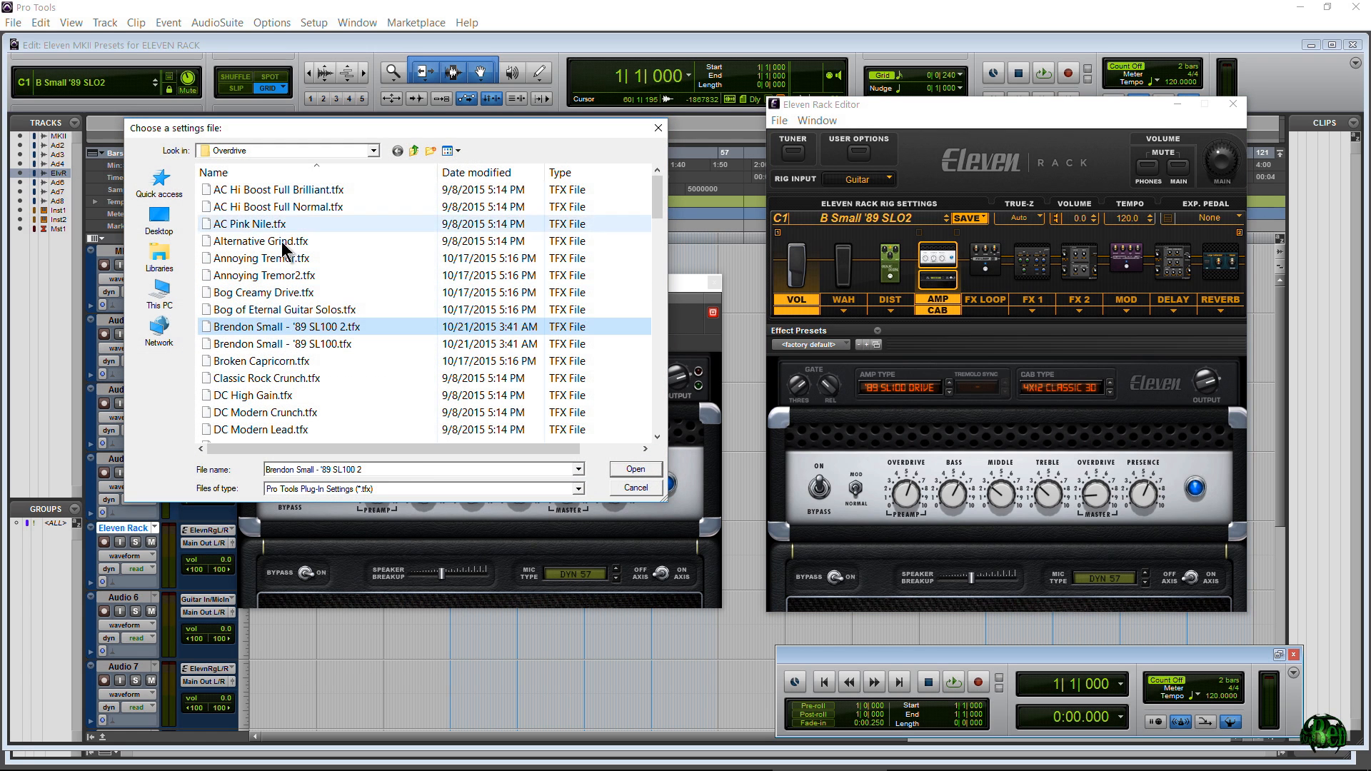
click(373, 150)
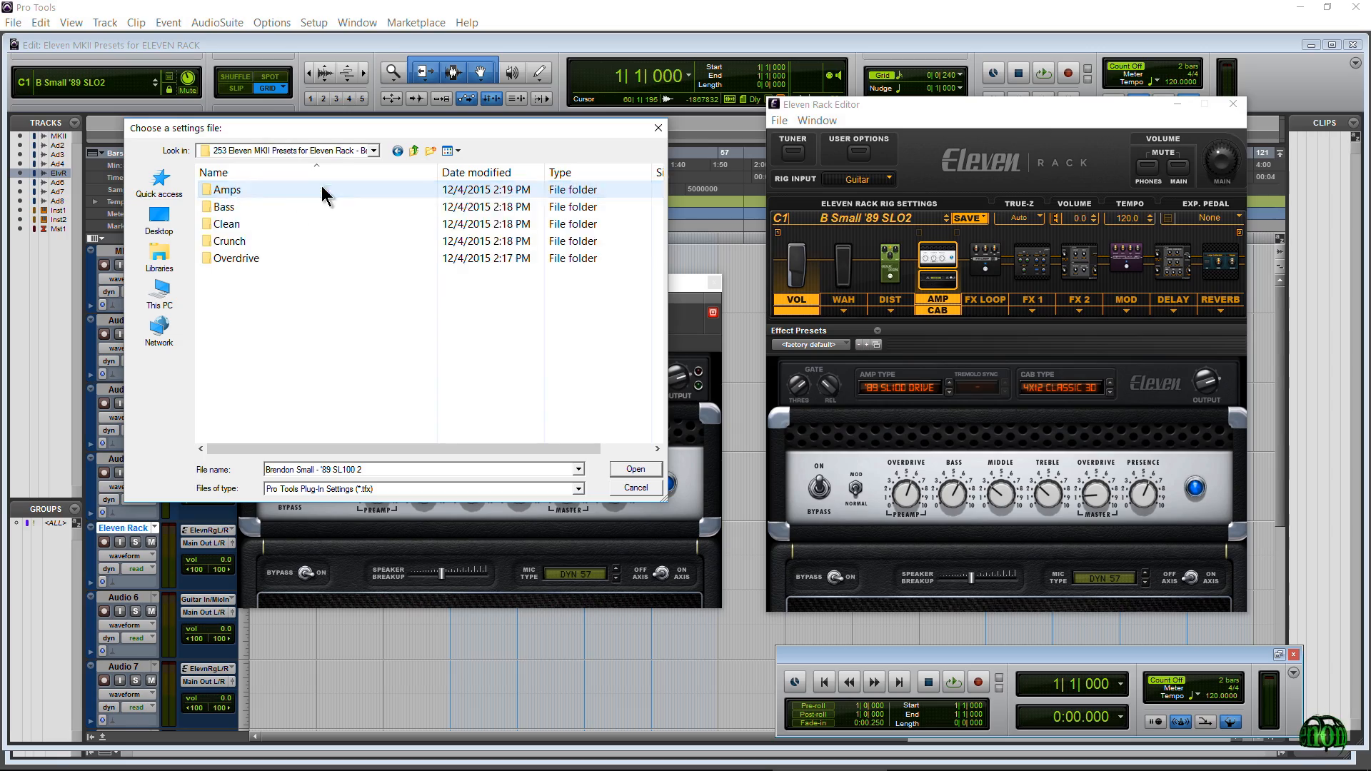
click(241, 245)
double_click(240, 242)
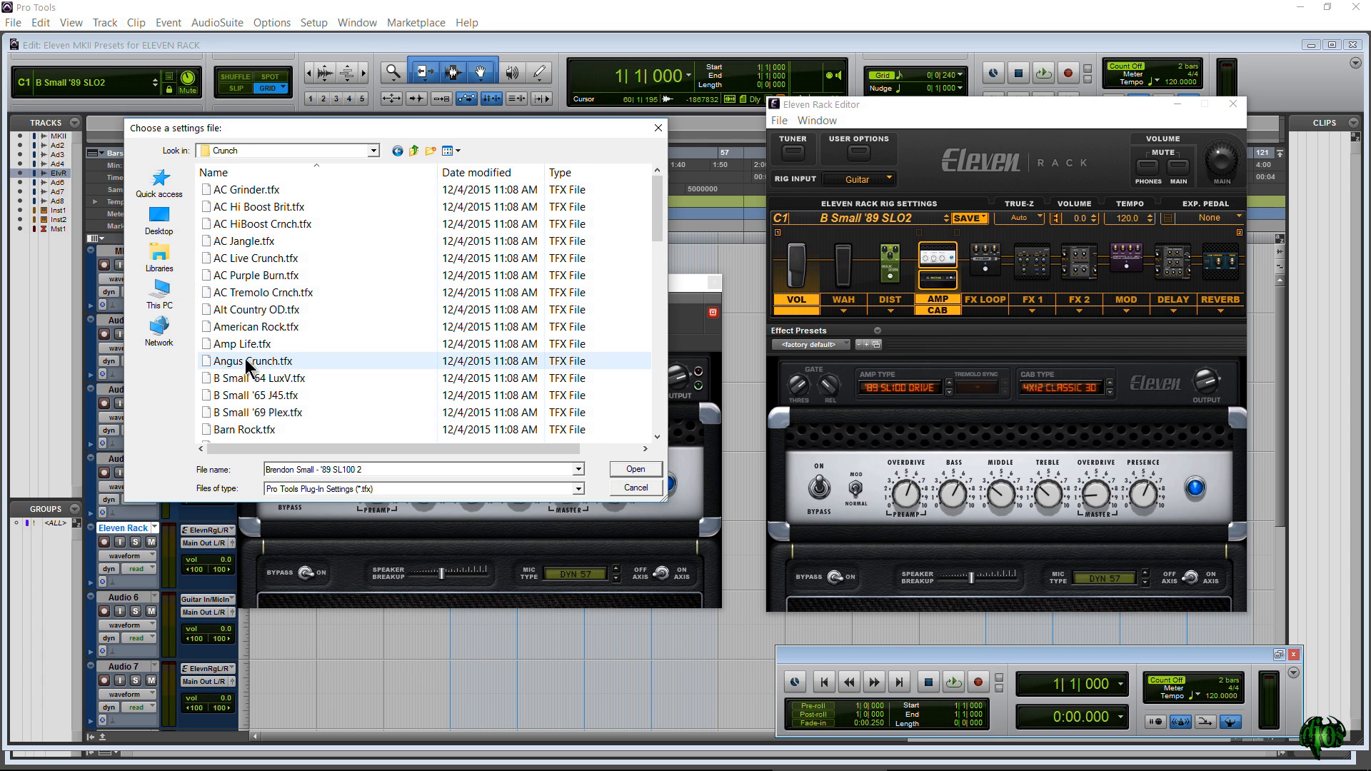